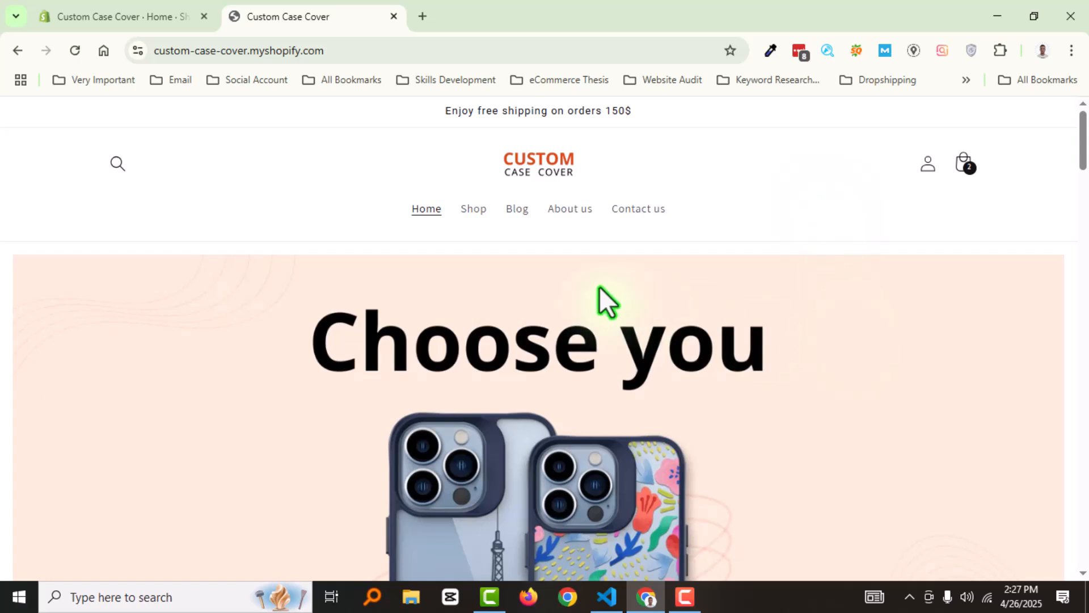
scroll(661, 267, down, 6)
scroll(661, 267, up, 6)
scroll(604, 341, down, 2)
scroll(605, 341, up, 2)
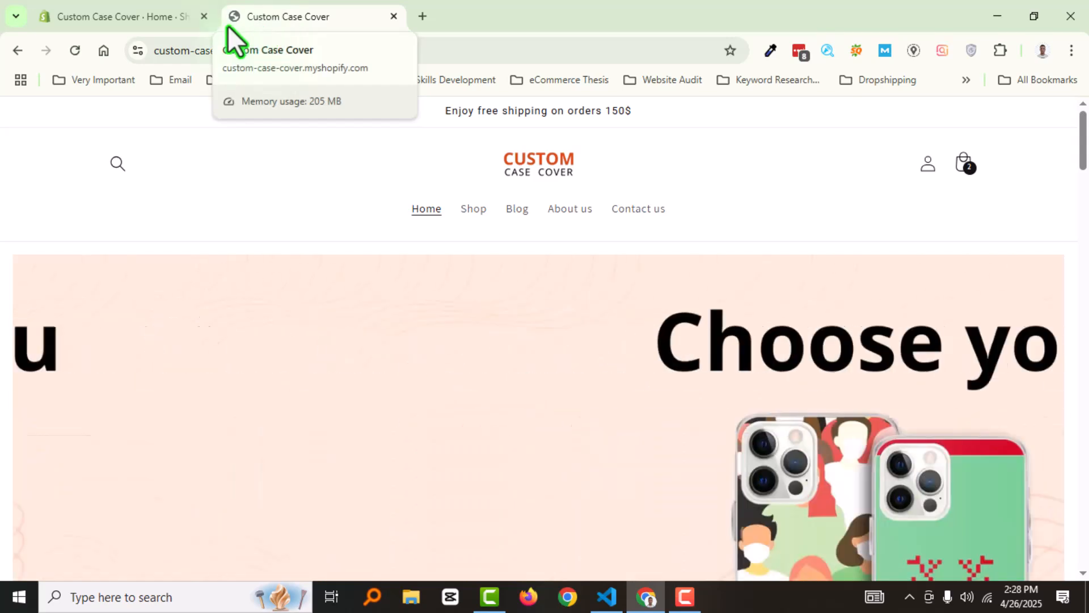
Switch to the Shopify admin and start creating a new product collection
click(139, 8)
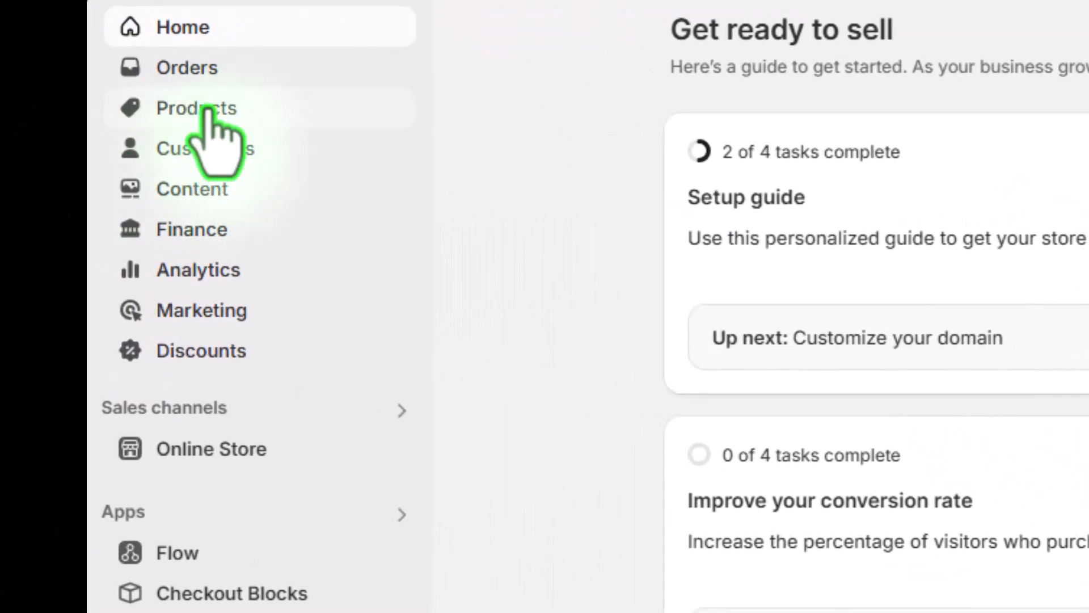
click(68, 205)
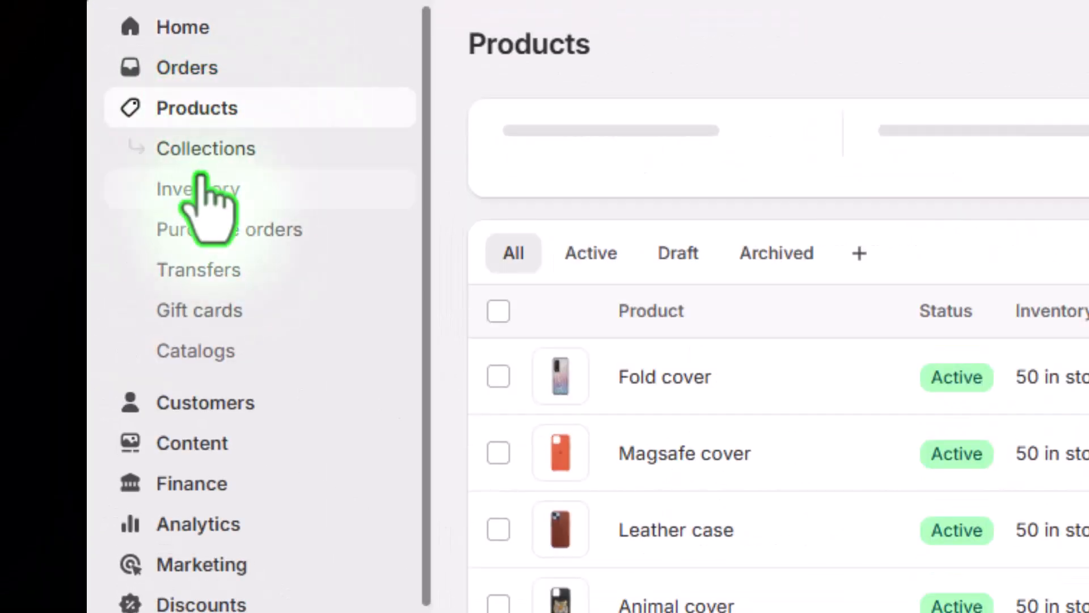
click(210, 150)
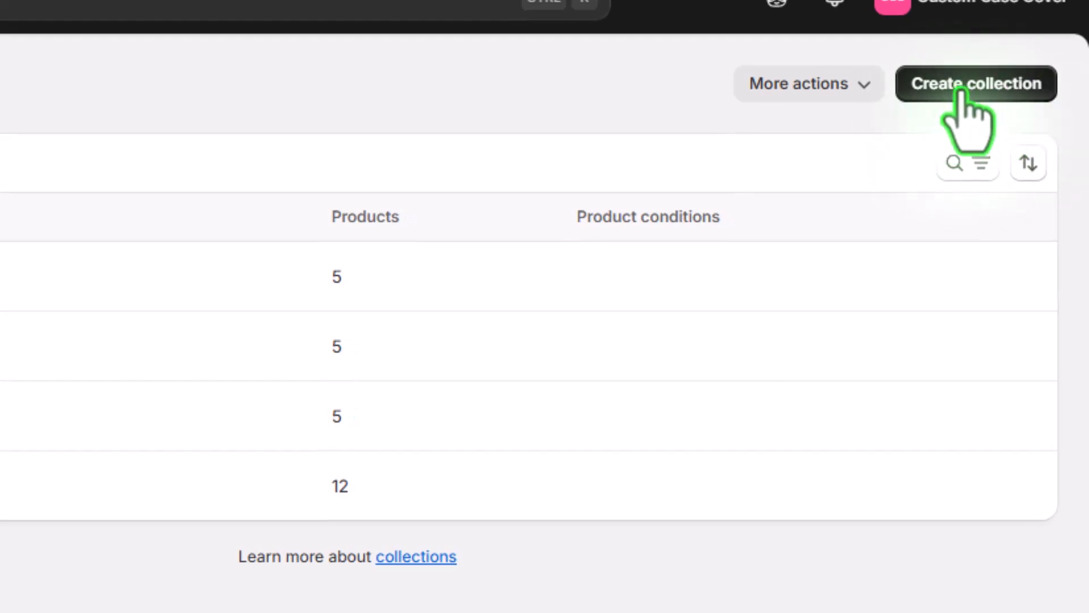
click(994, 89)
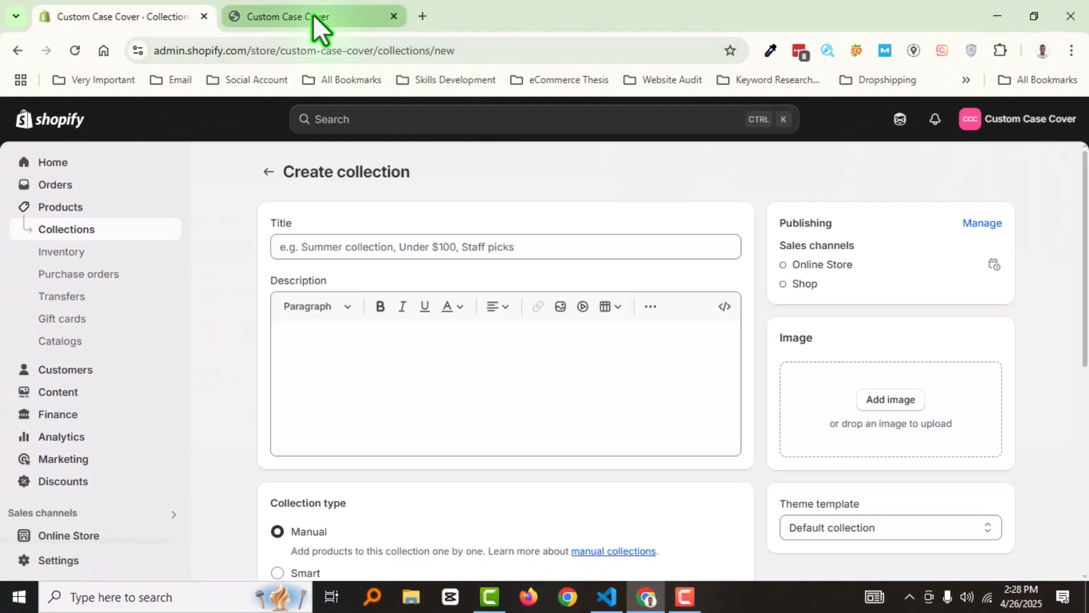
Open ChatGPT separately, state that the store product is Custom Case Cover, and ask it to share 6 relevant product collection names
click(423, 16)
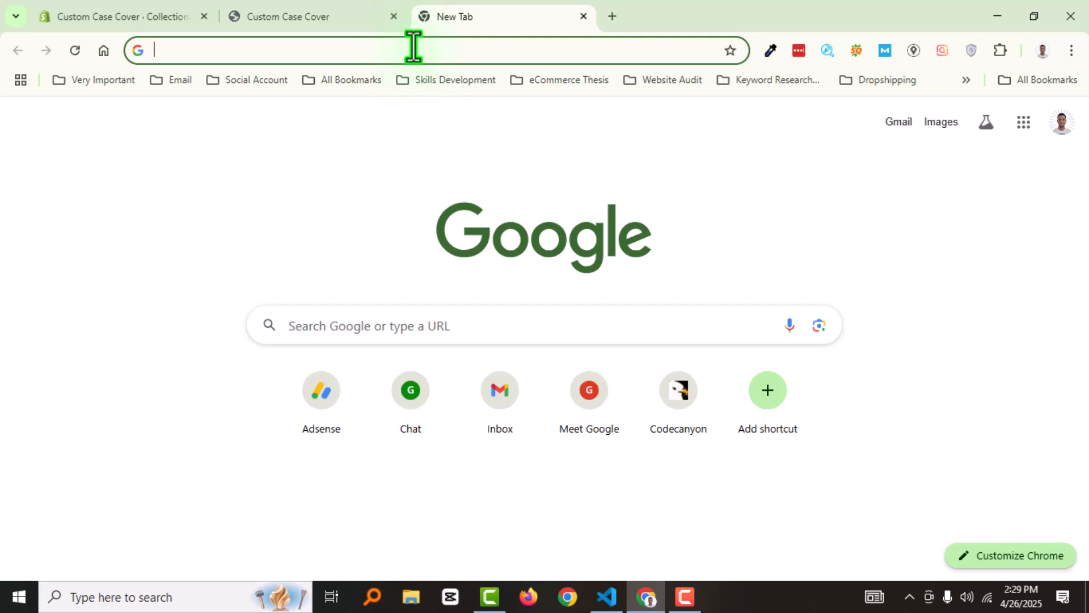
text(cga)
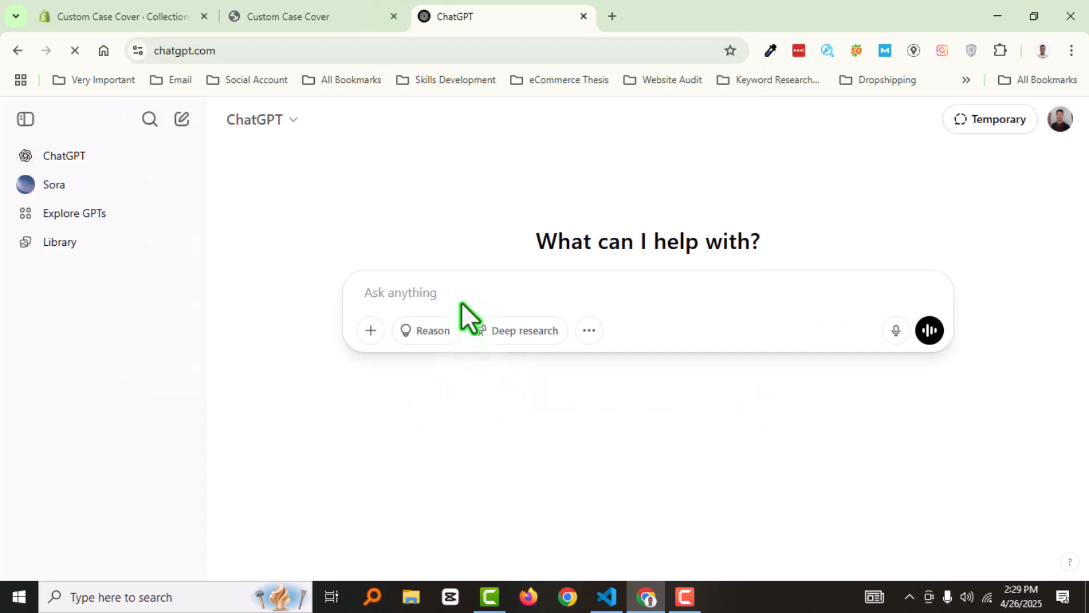
click(455, 291)
text(My Store produc)
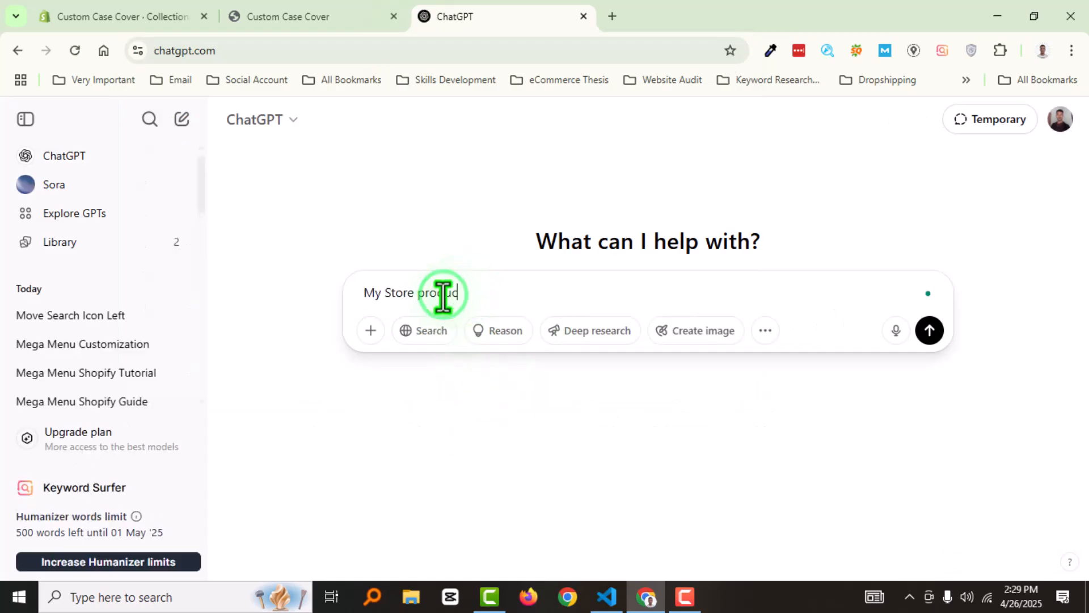
text(t is Custom Case Cover)
key(shift+Return)
key(shift+Return)
text(Share 6 relevant product collection name)
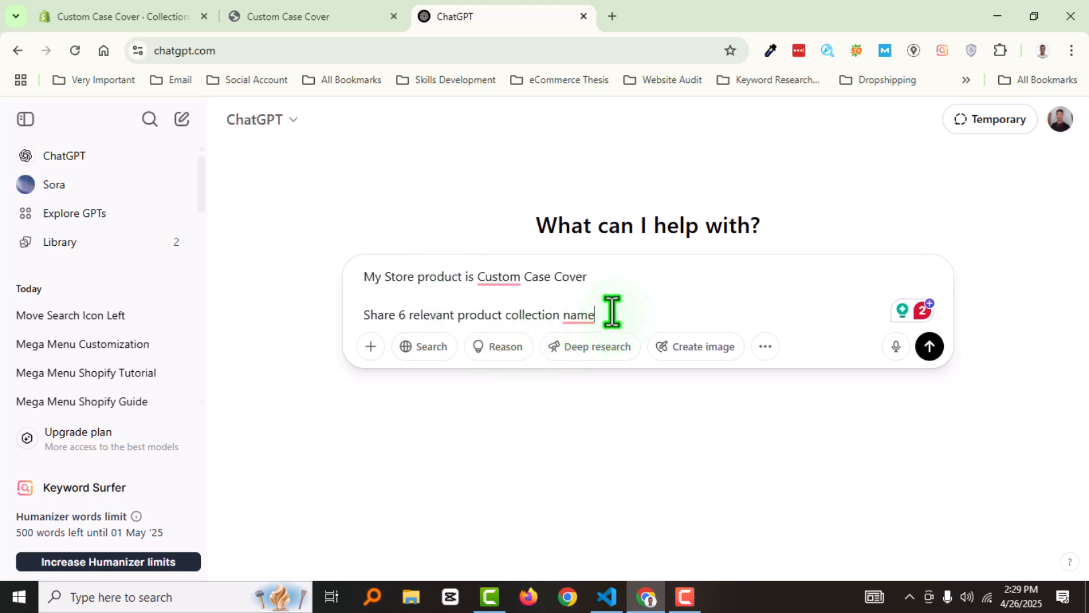
key(Return)
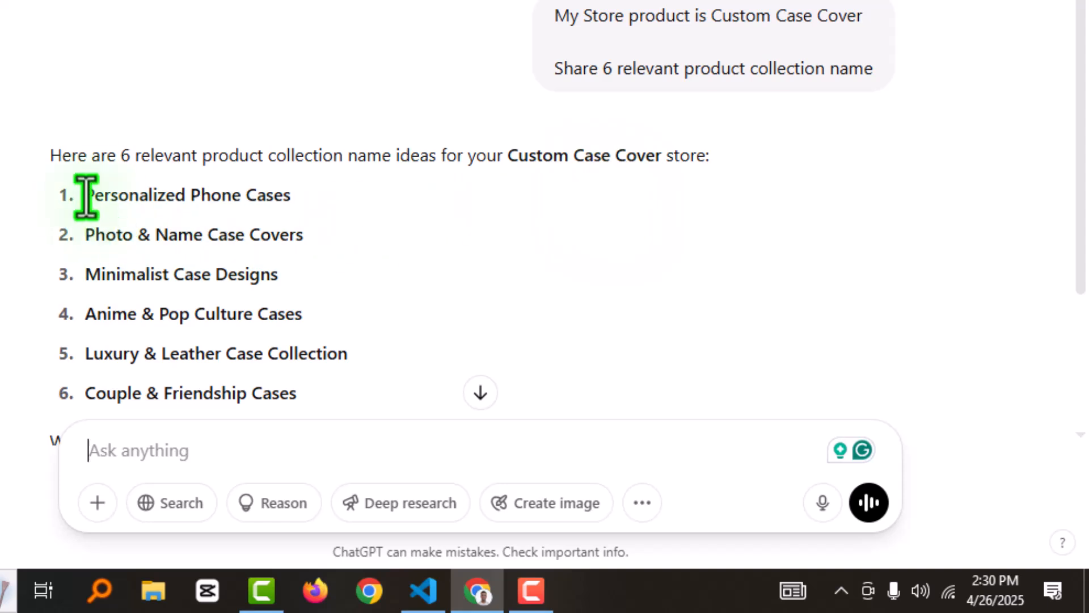
Copy the suggested name "Personalized Phone Cases" from ChatGPT into the title of the new Shopify collection
drag(87, 196, 306, 199)
right_click(275, 202)
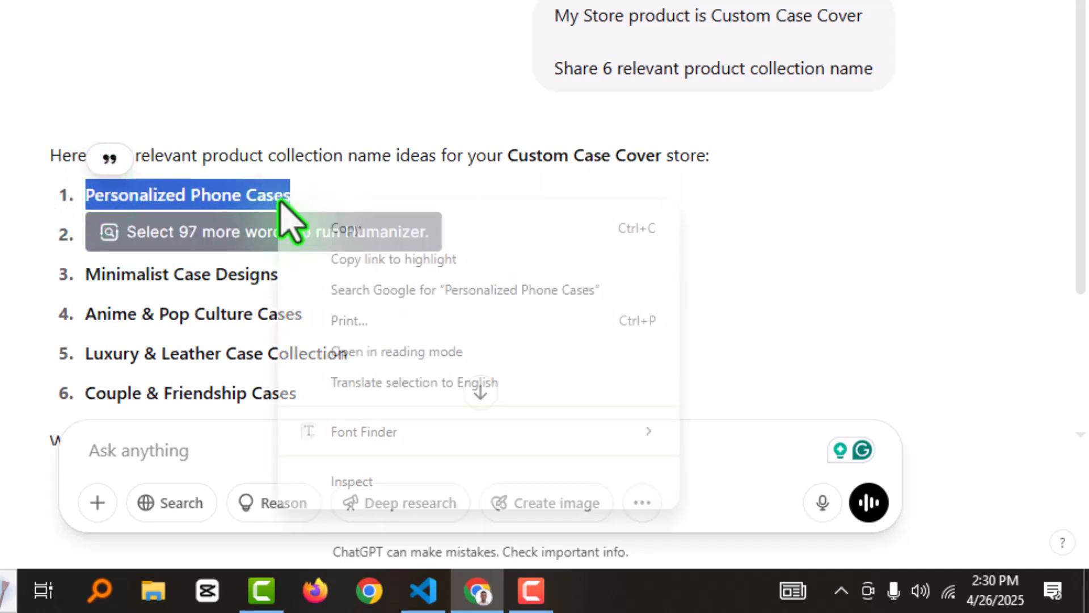
click(345, 227)
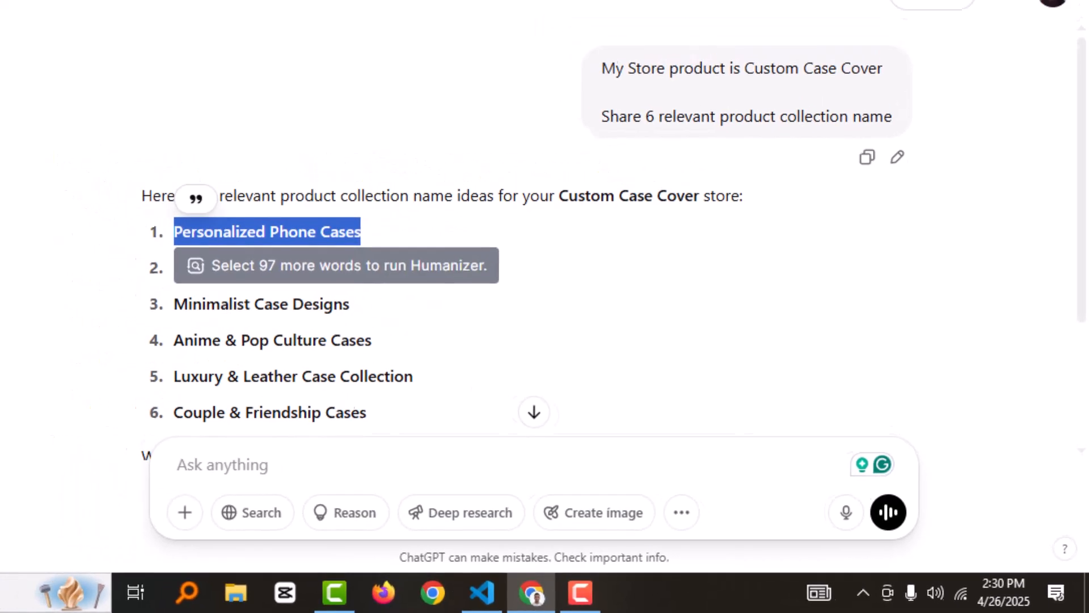
click(130, 8)
click(370, 241)
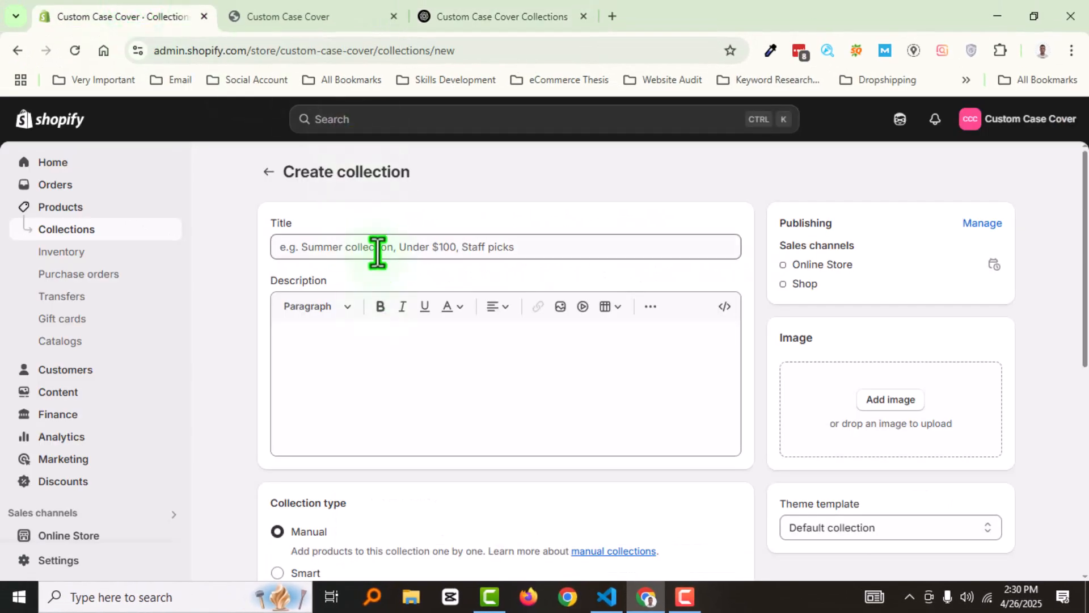
key(ctrl+v)
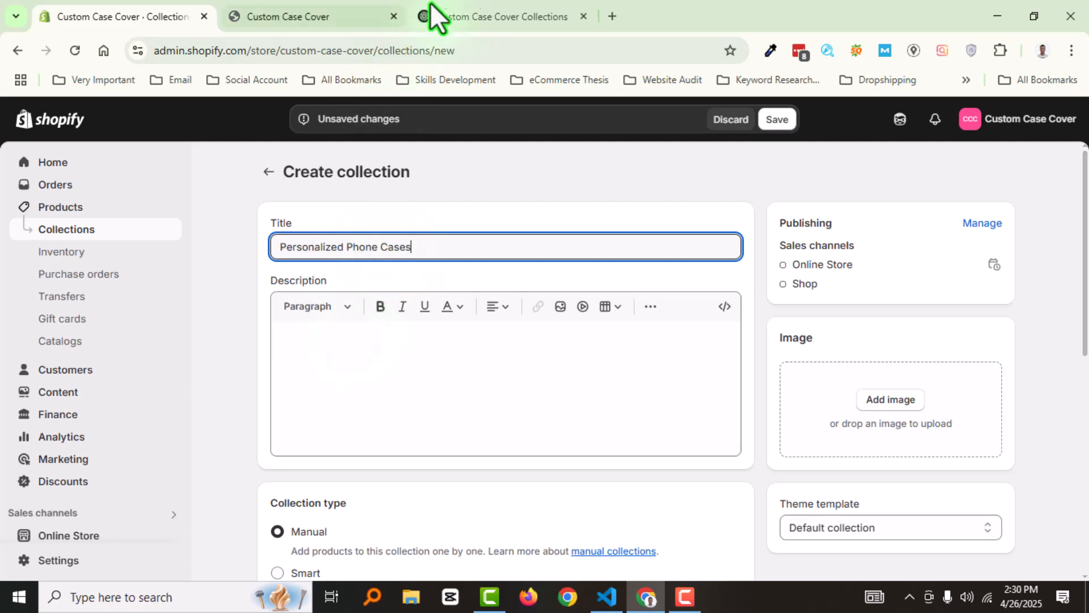
Return to the ChatGPT conversation and submit the prompt "Write Basic Description for each Collection Name"
click(453, 8)
click(474, 493)
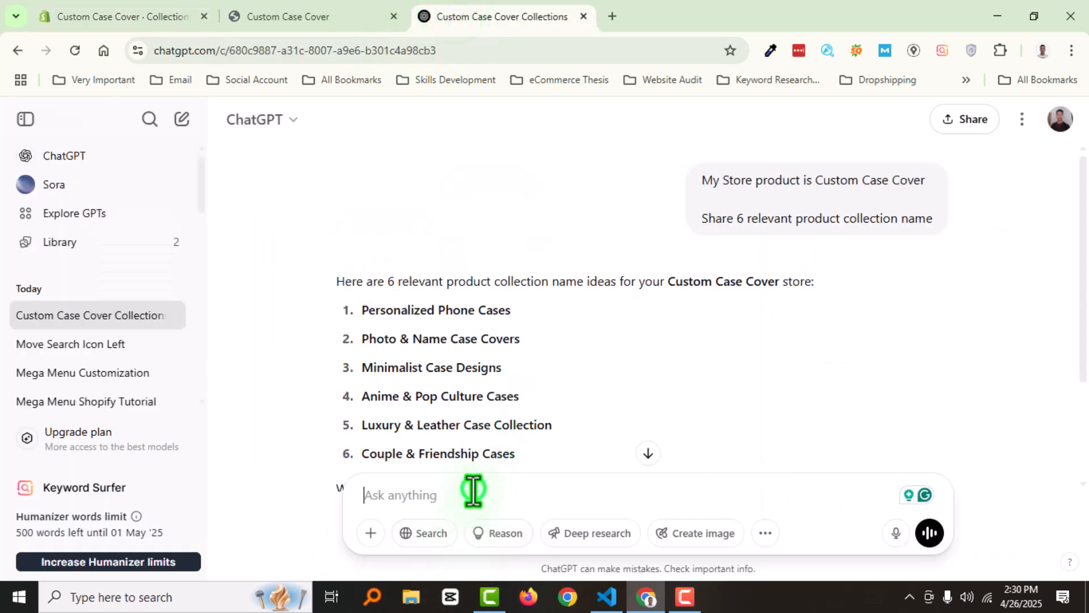
text(Write Basic Description for each Colle)
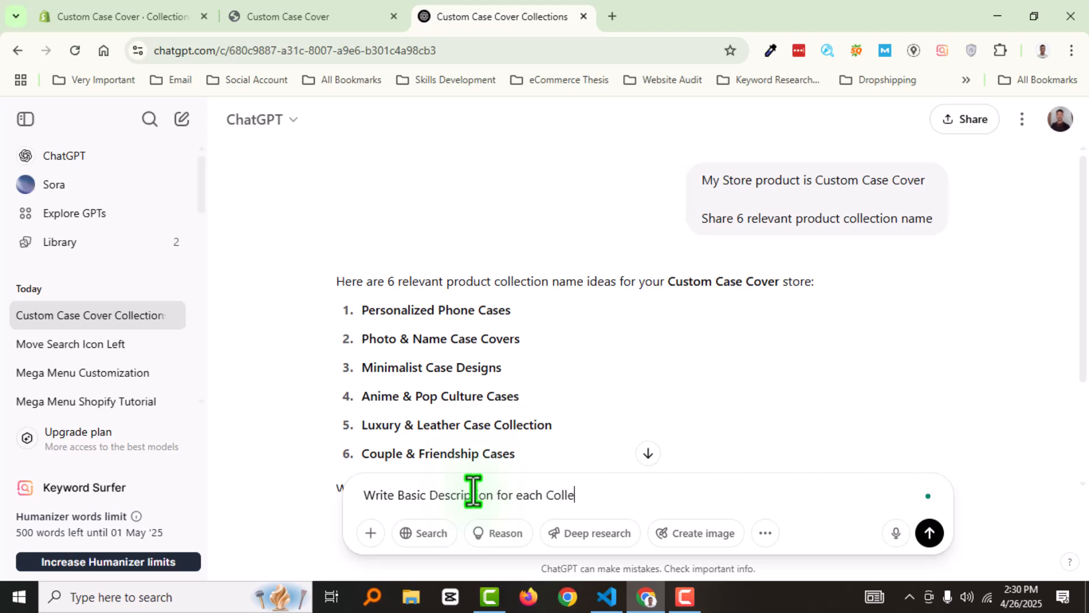
text(ction Name)
key(Return)
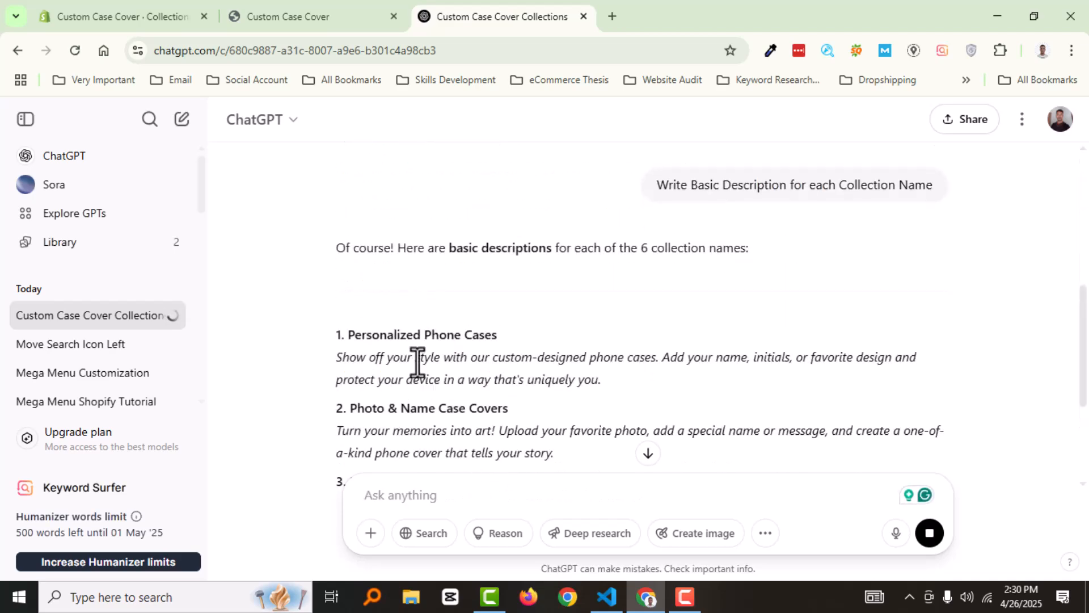
Copy ChatGPT's description of Personalized Phone Cases into the description of the new Shopify collection
scroll(420, 363, down, 1)
drag(617, 298, 331, 284)
key(ctrl+c)
key(ctrl+1)
click(414, 353)
key(ctrl+v)
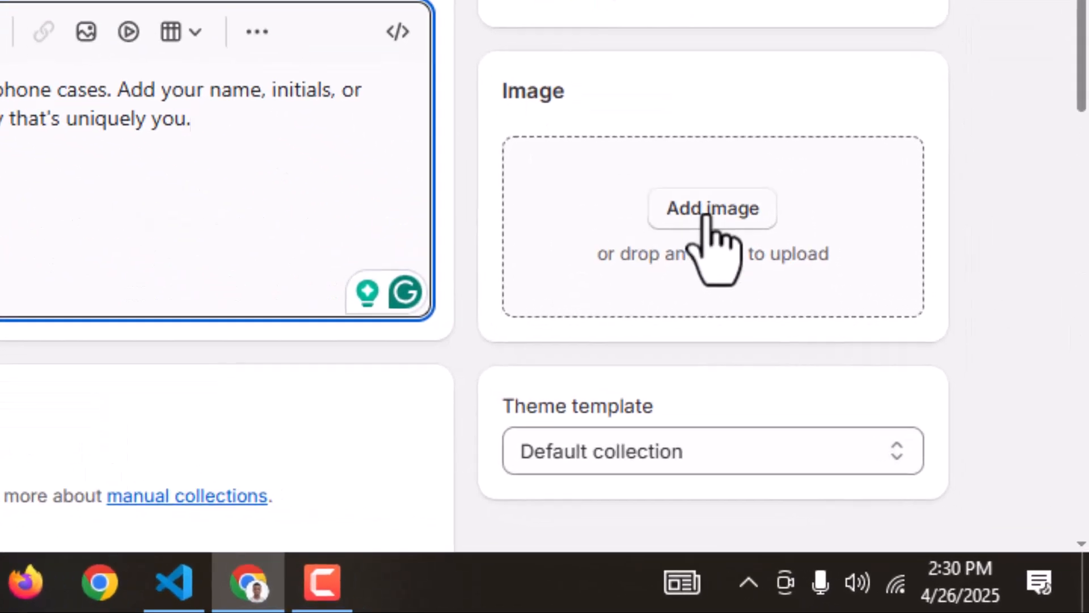
Set the collection image to the existing phone case picture 20 (JPG) from the store files
click(706, 215)
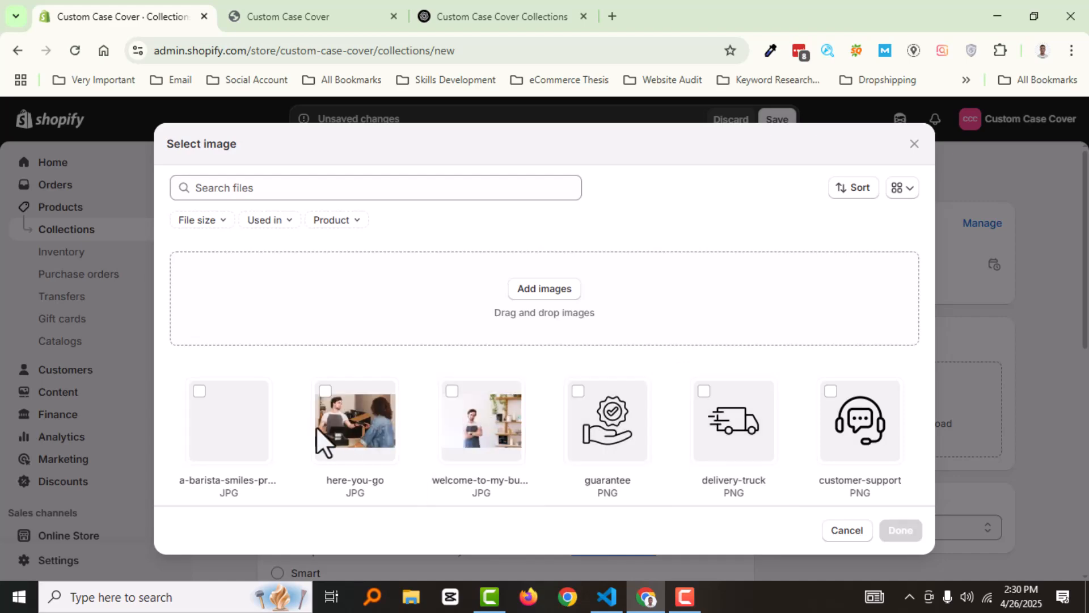
scroll(425, 449, down, 5)
scroll(517, 451, down, 15)
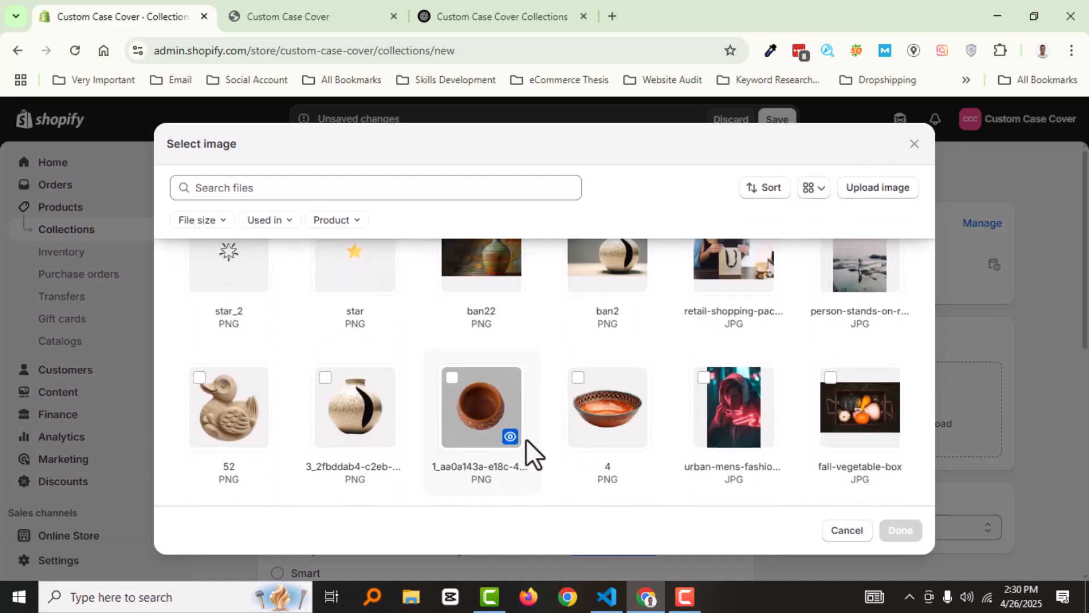
scroll(461, 423, up, 1)
scroll(602, 421, down, 2)
click(856, 308)
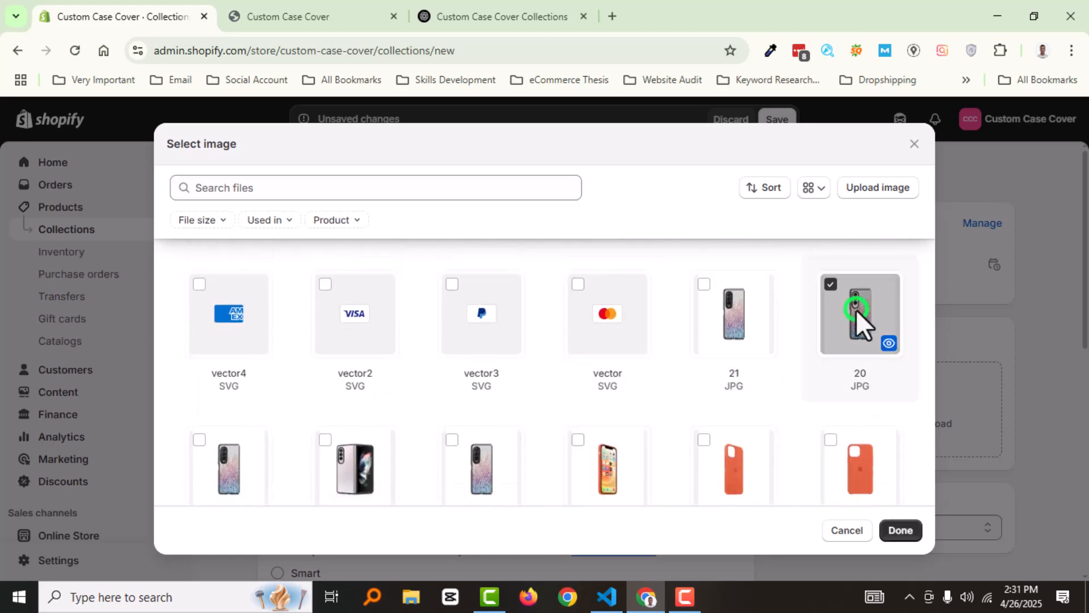
click(910, 536)
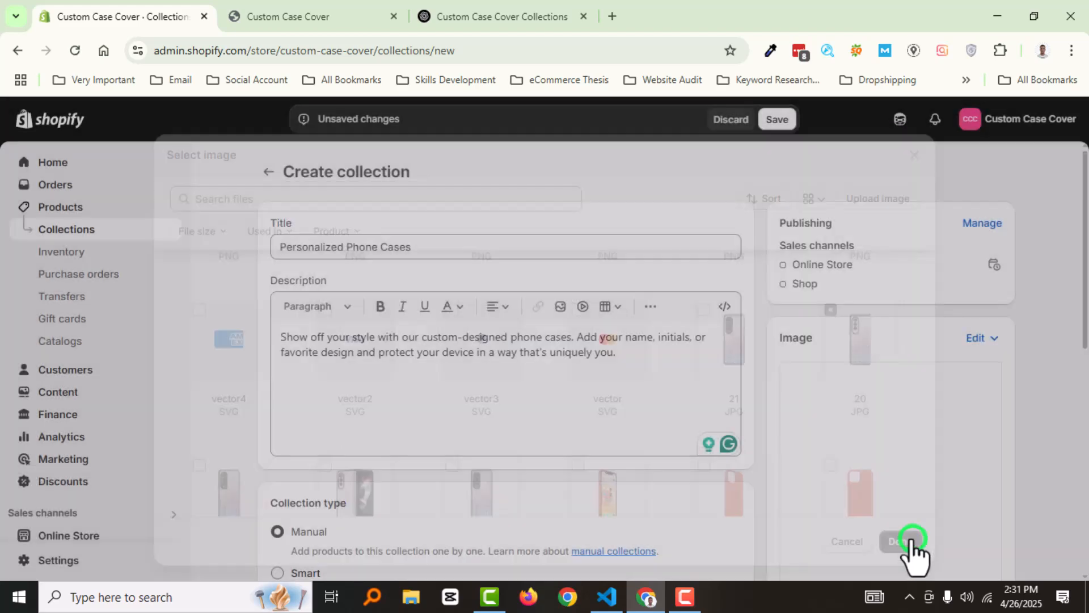
Add the products Color cloud, Flower cover and Fold cover to the manual collection
scroll(288, 407, down, 4)
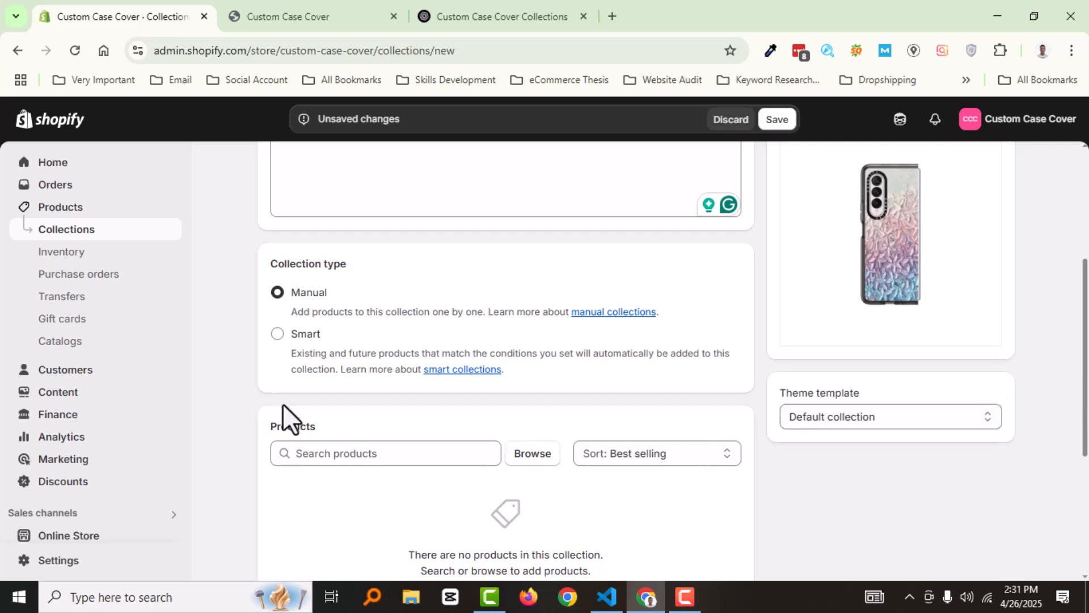
click(518, 454)
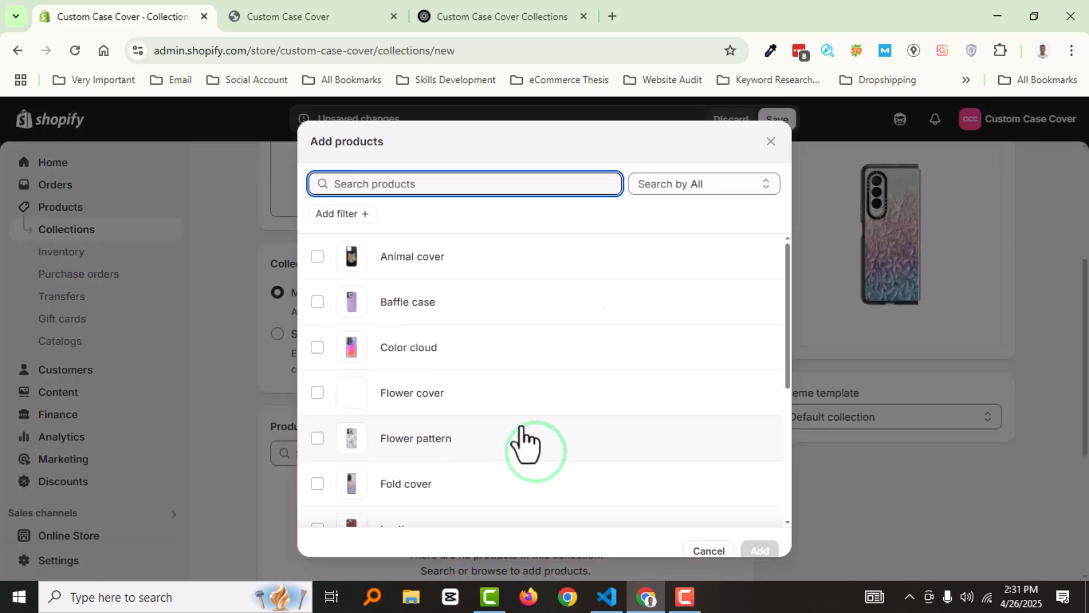
click(317, 348)
click(318, 392)
click(318, 484)
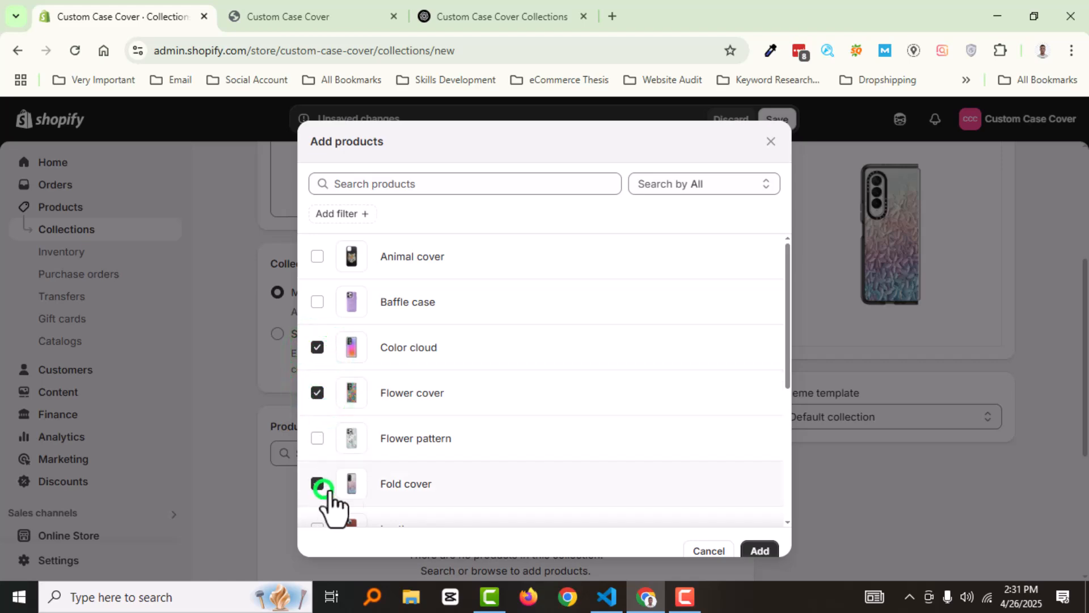
click(759, 550)
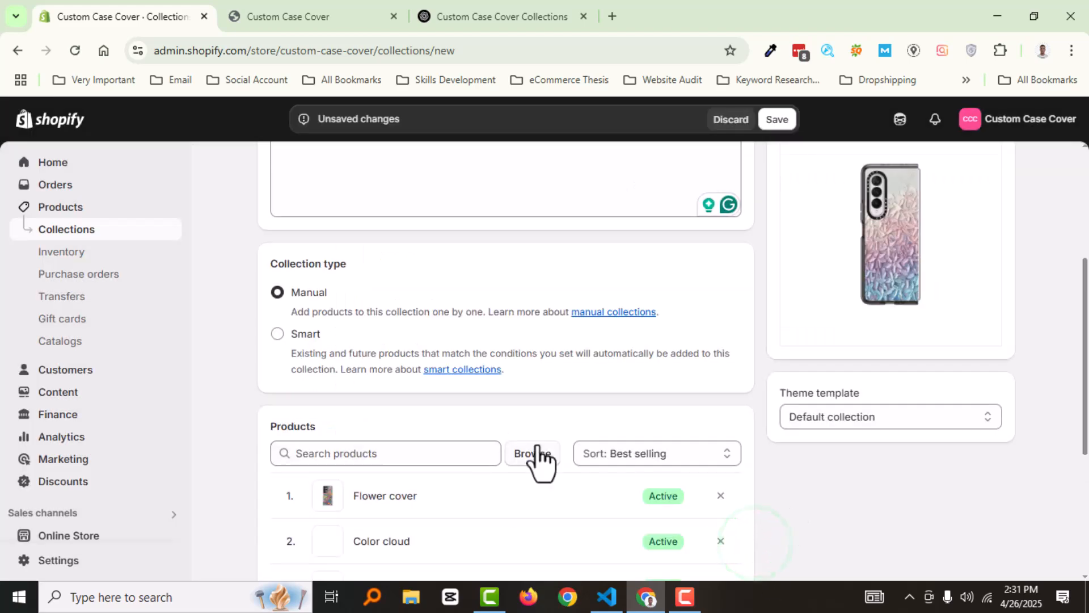
Look through the sort order options for the collection's products, keeping Best selling
scroll(604, 442, down, 1)
click(640, 423)
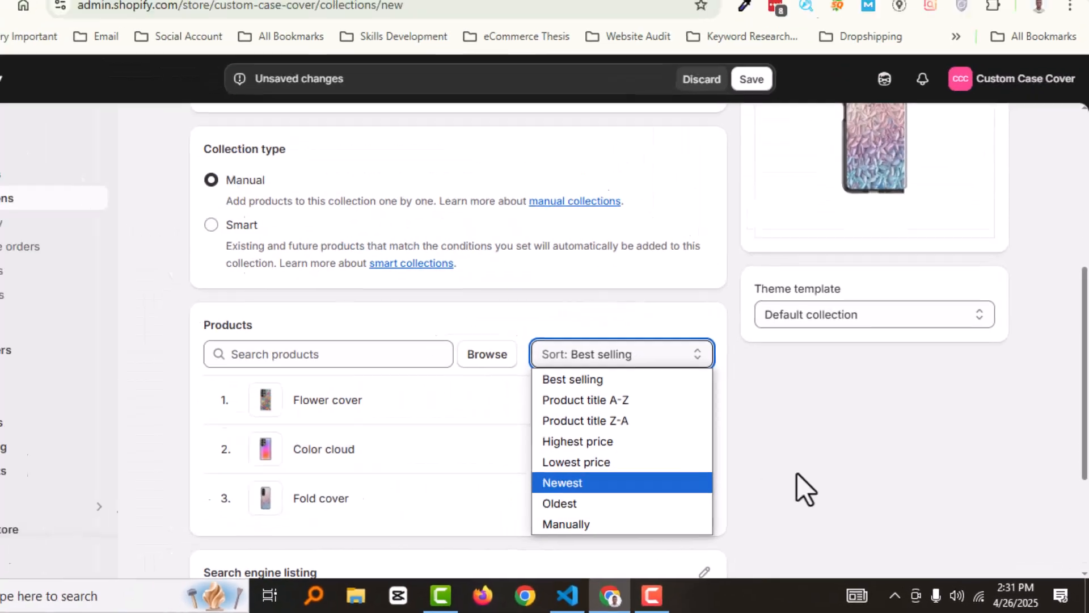
click(679, 375)
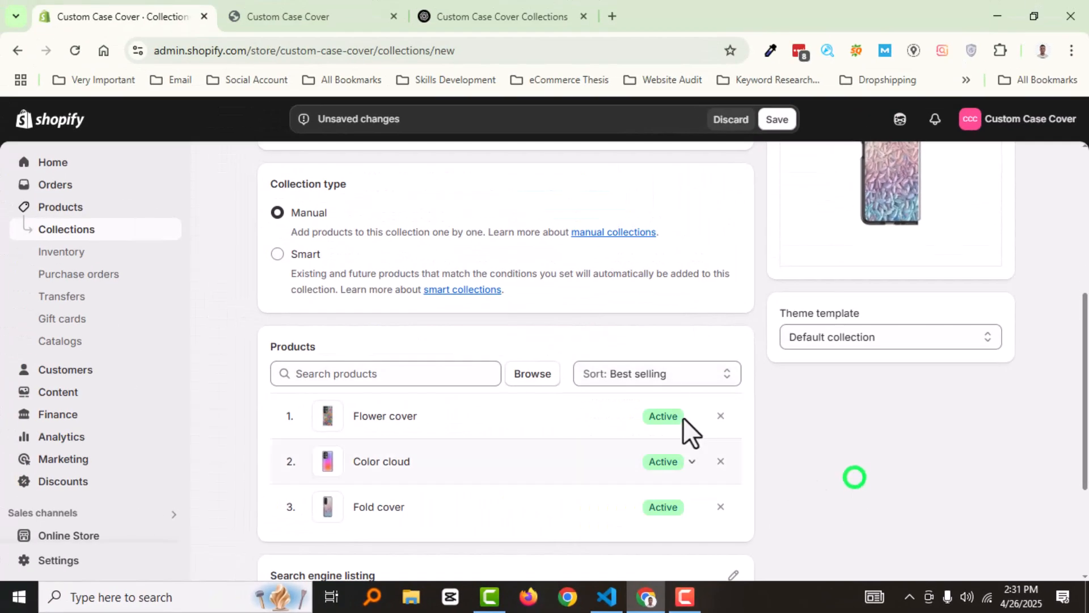
Open the collection's search engine listing for editing and review its page title, meta description and URL handle
scroll(627, 409, down, 4)
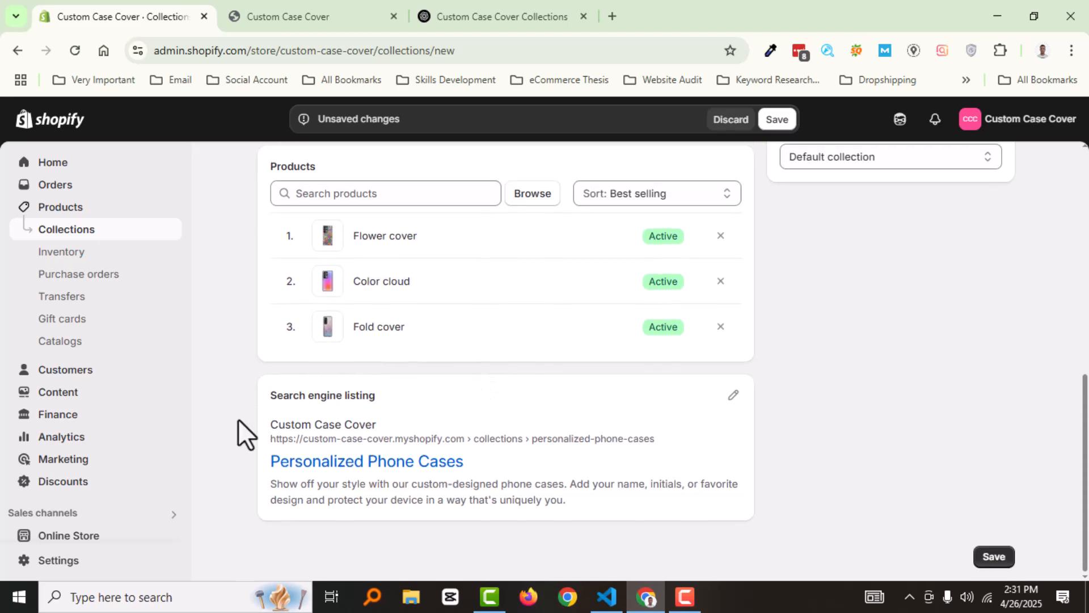
click(734, 396)
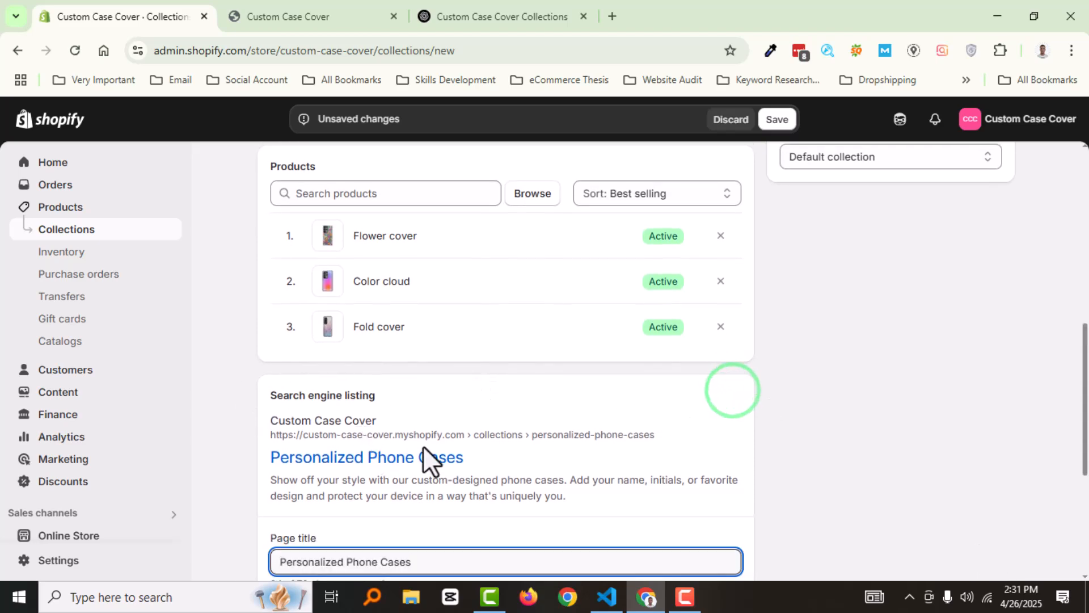
scroll(397, 454, down, 5)
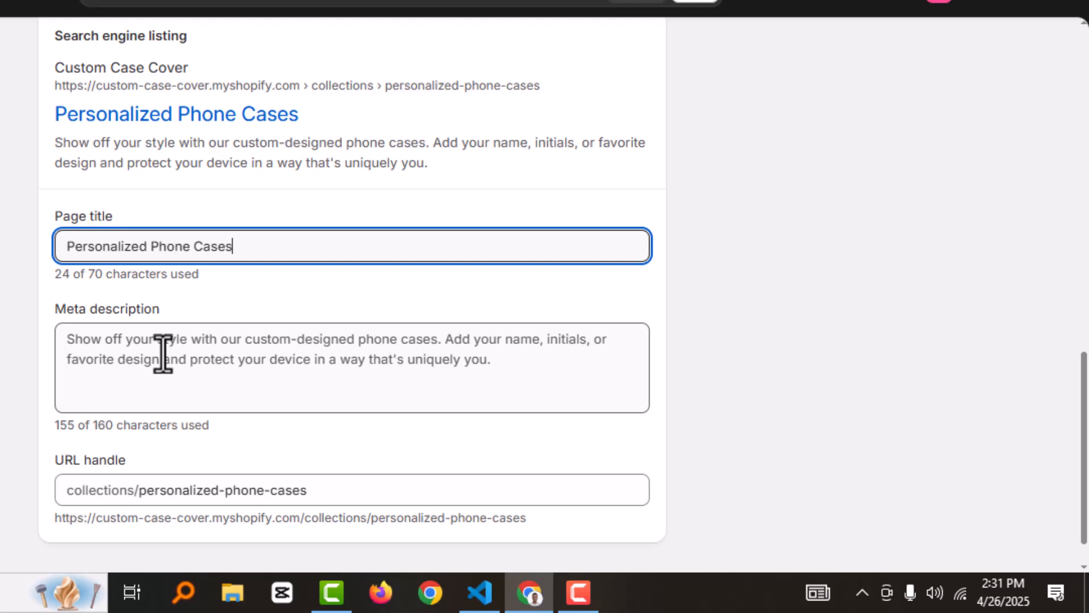
click(769, 374)
scroll(769, 373, up, 5)
scroll(214, 392, down, 4)
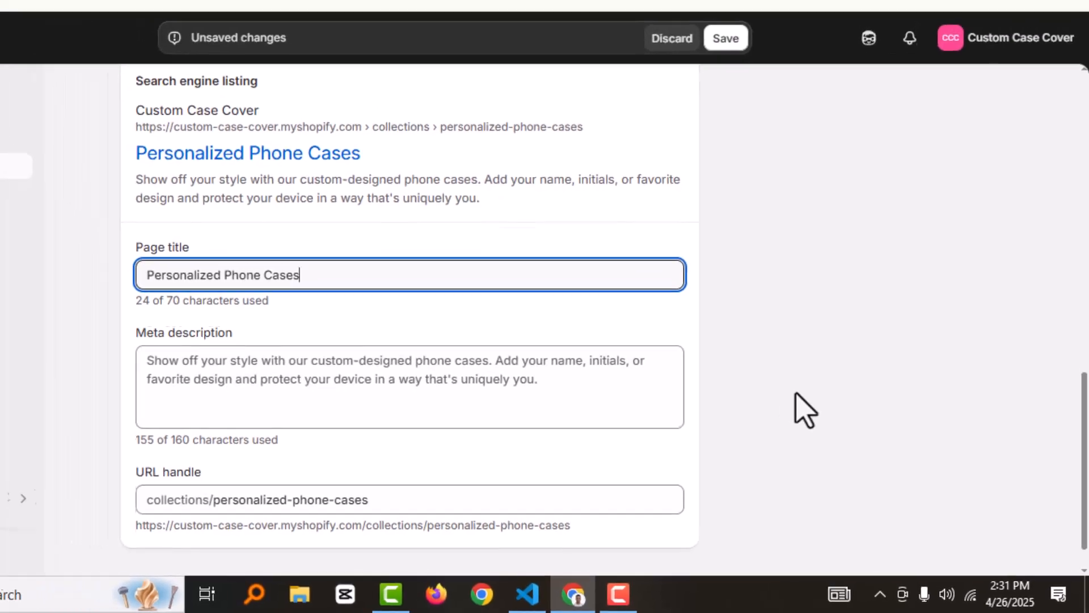
scroll(335, 454, down, 2)
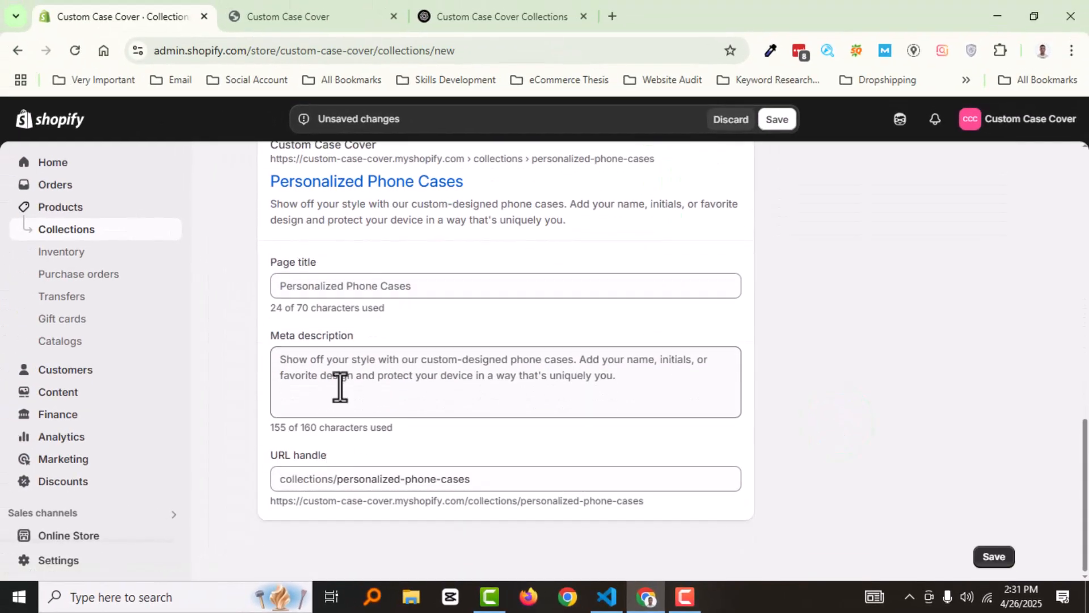
scroll(344, 386, up, 4)
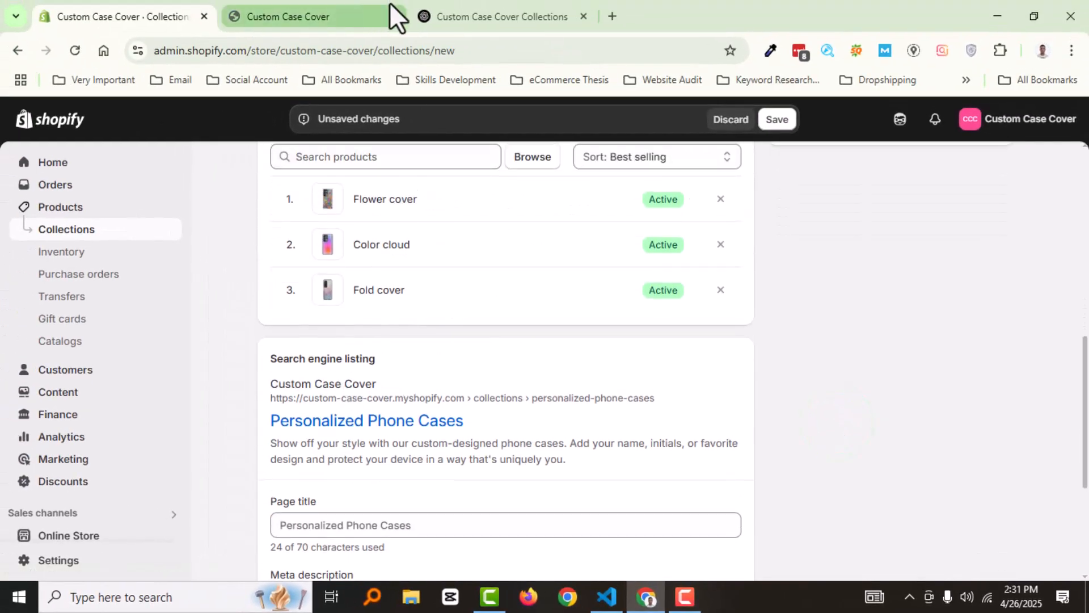
Switch to the ChatGPT conversation and look over the generated collection descriptions
click(460, 1)
scroll(511, 363, down, 1)
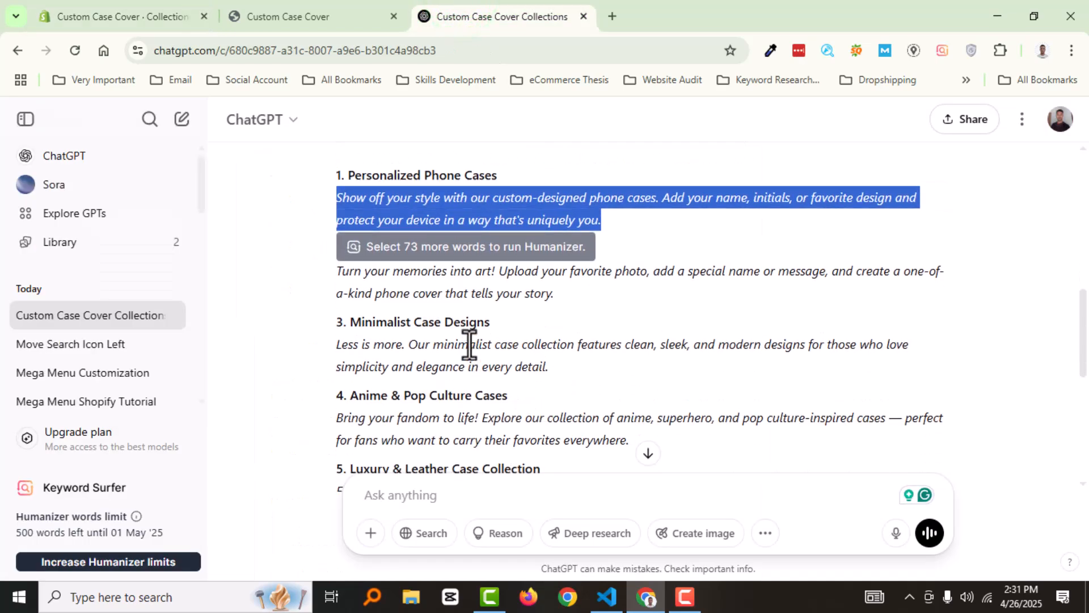
scroll(369, 267, up, 4)
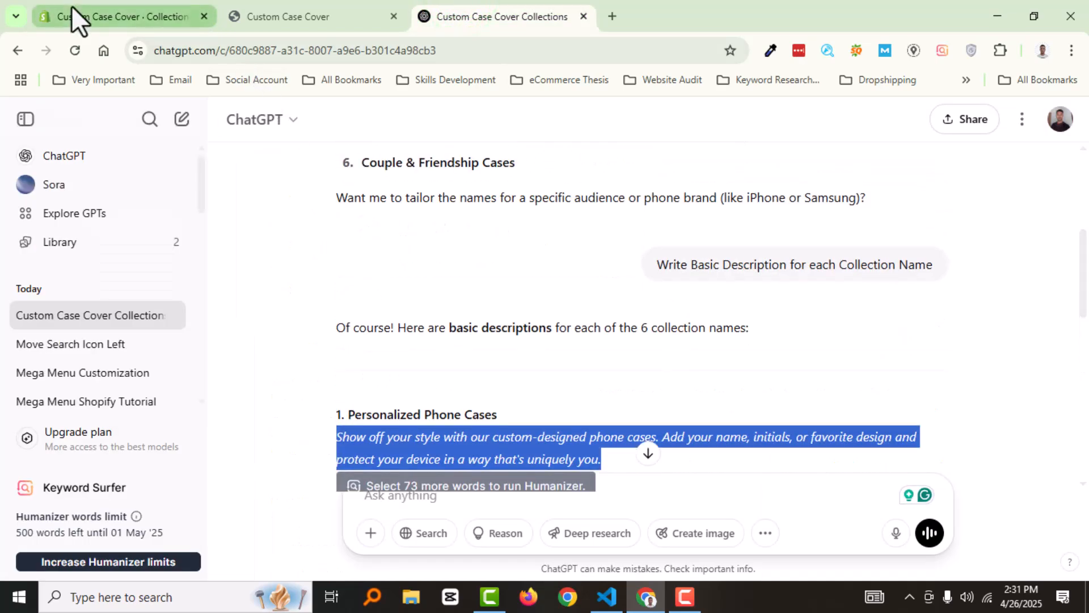
Ask ChatGPT to "Write SEO Friendly Meta Description for :Personalized Phone Cases:"
click(452, 504)
text(Write SEO Friendly Meta Description for :Personalized Phone Cases)
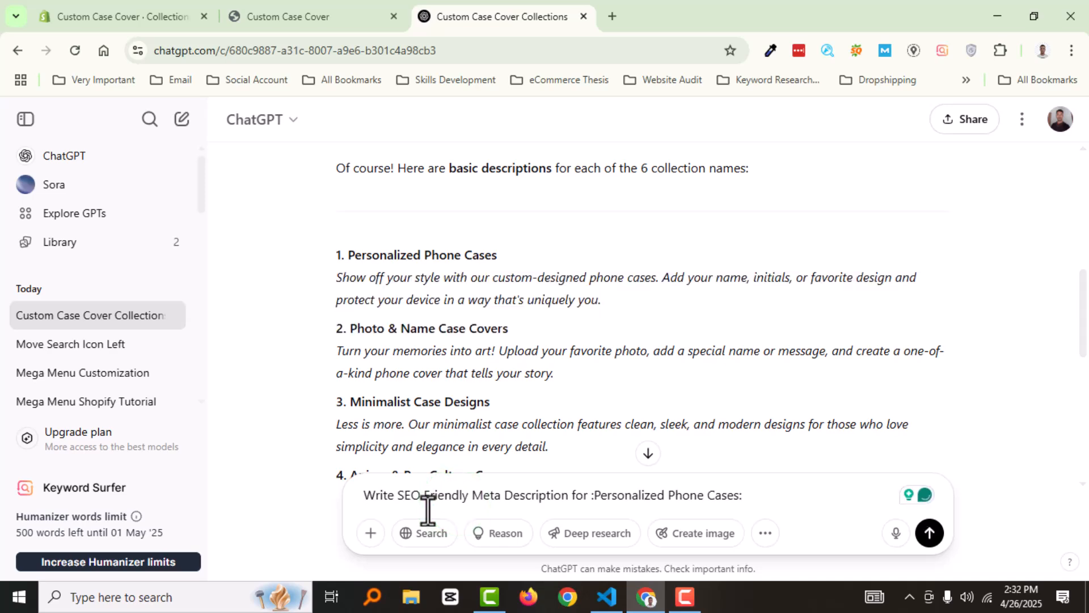
key(Return)
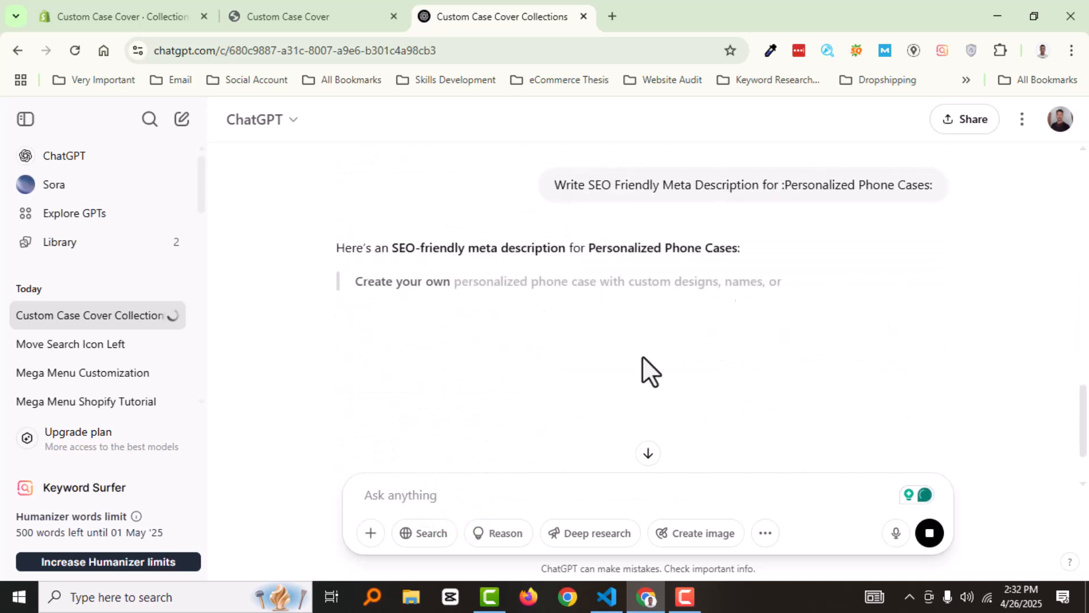
Copy the meta description ChatGPT generated into the meta description of the new collection in the Shopify admin
drag(358, 282, 767, 301)
key(ctrl+c)
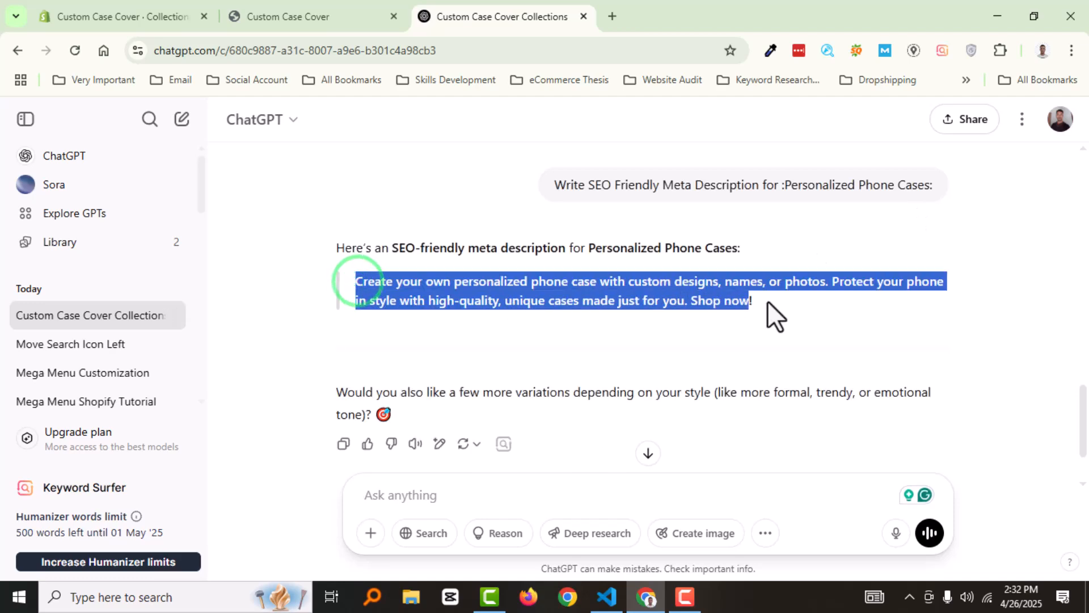
click(118, 13)
scroll(511, 340, down, 5)
click(662, 443)
key(ctrl+v)
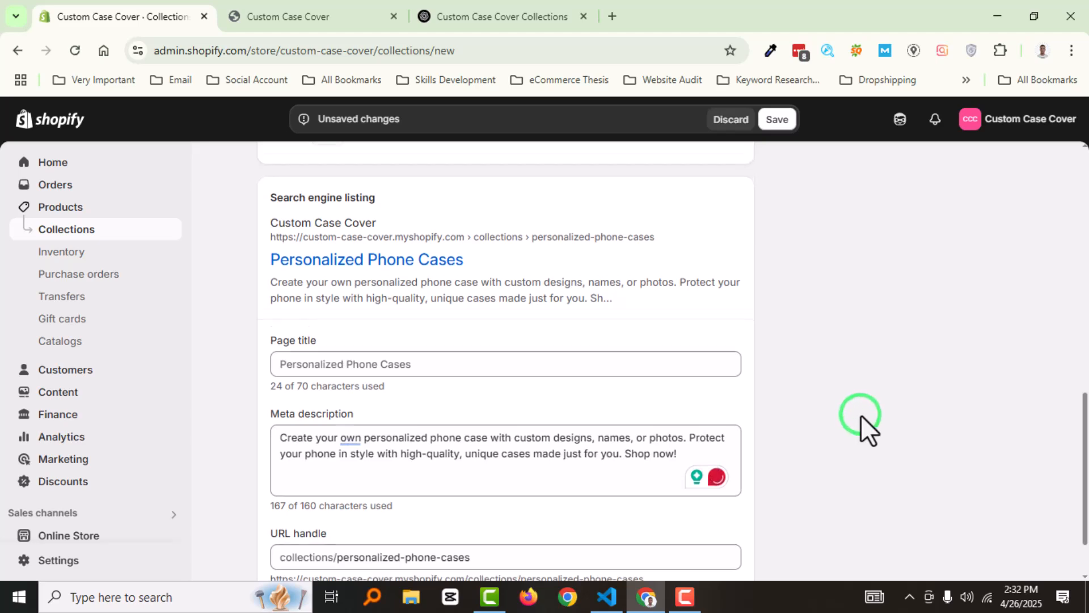
Save the Personalized Phone Cases collection and look over its products and search engine listing
scroll(662, 366, up, 12)
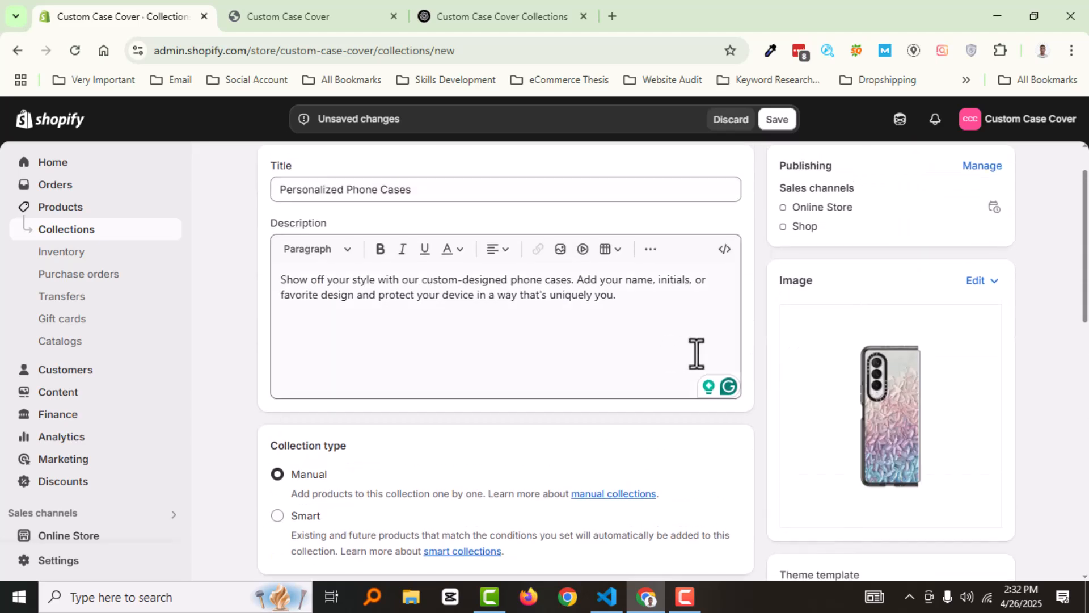
scroll(692, 353, up, 1)
click(777, 120)
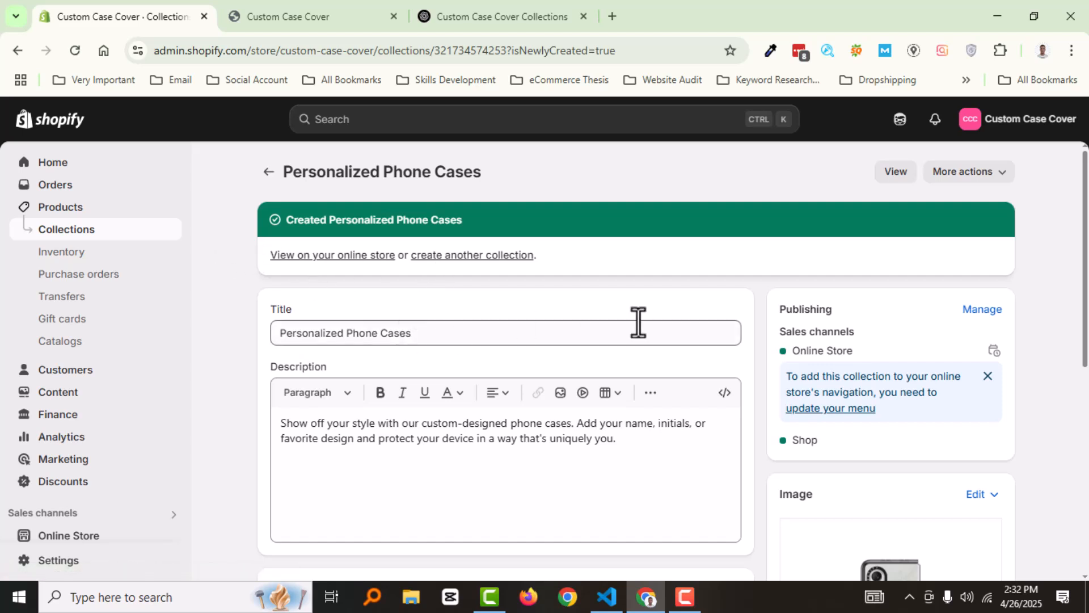
scroll(369, 403, down, 7)
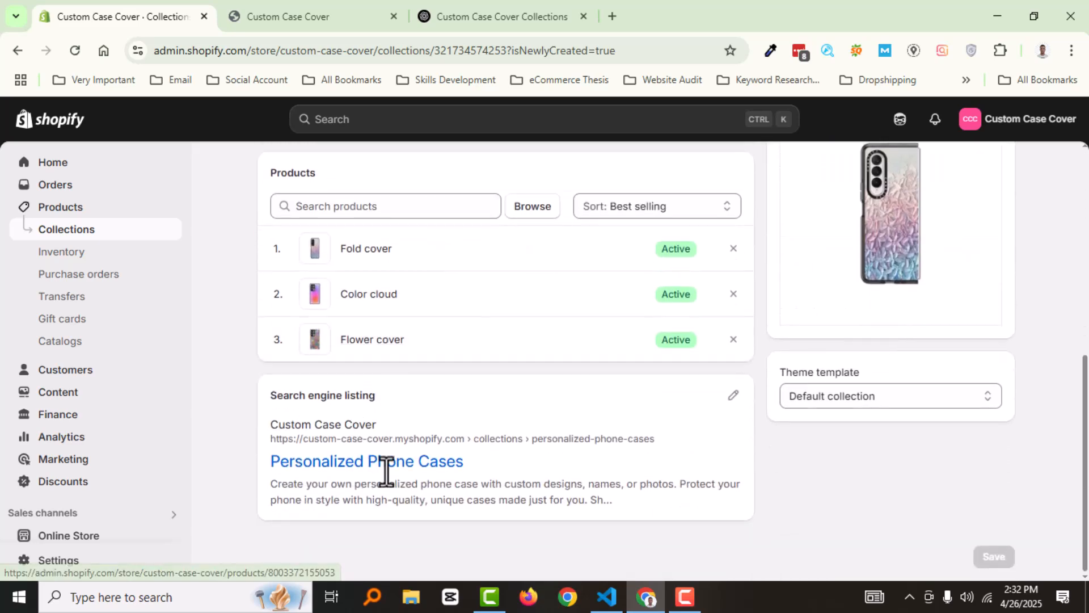
scroll(543, 450, up, 7)
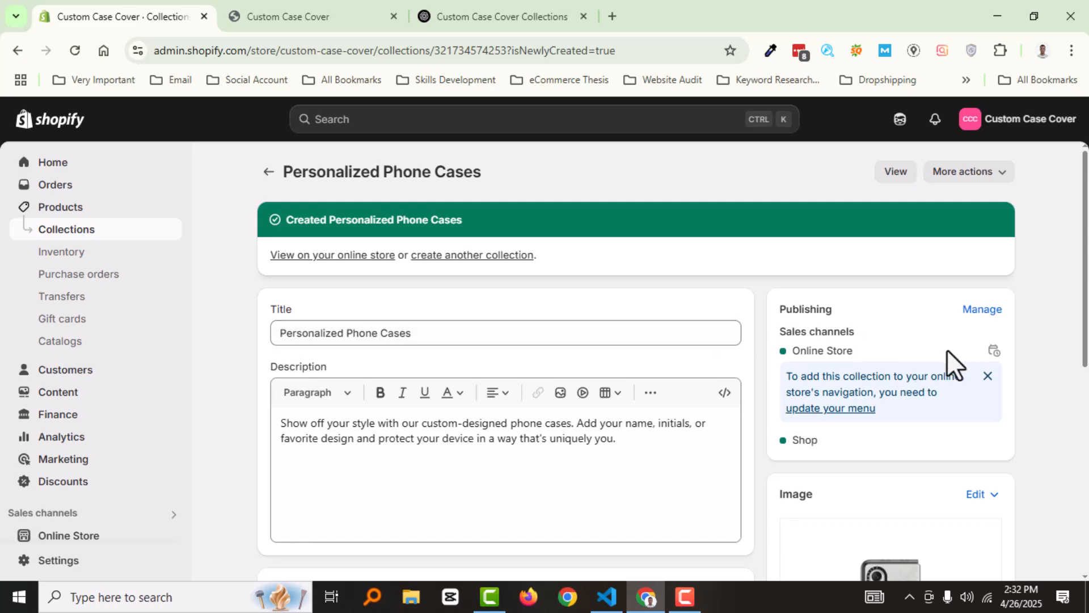
Switch to the Custom Case Cover storefront, reload its home page and check the navigation
click(353, 13)
right_click(326, 176)
click(396, 177)
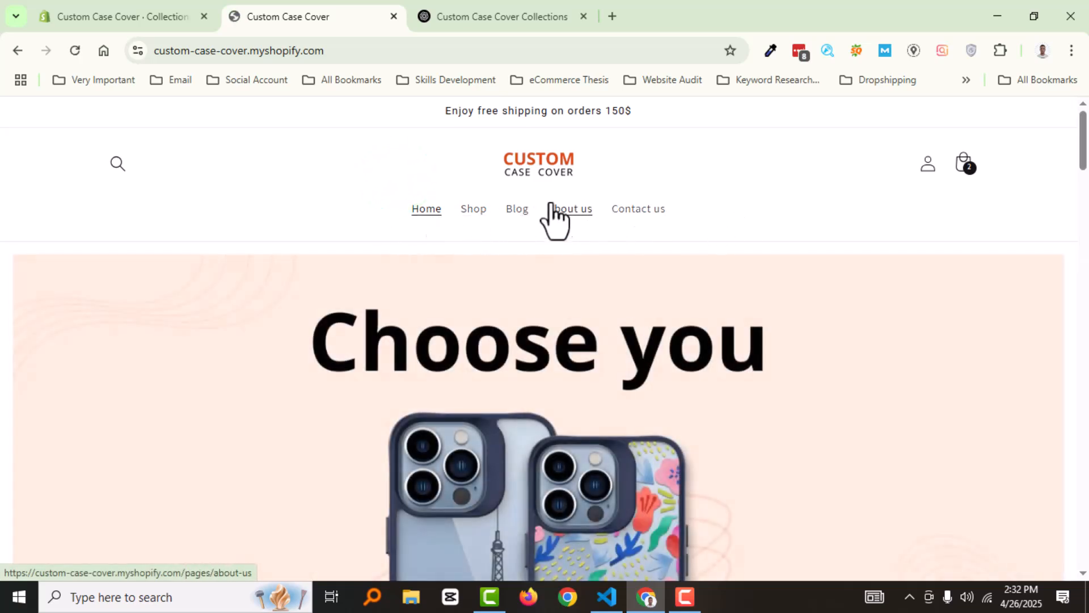
Return to the Shopify admin and open the store's Main menu from the content menus for editing
click(126, 11)
click(43, 163)
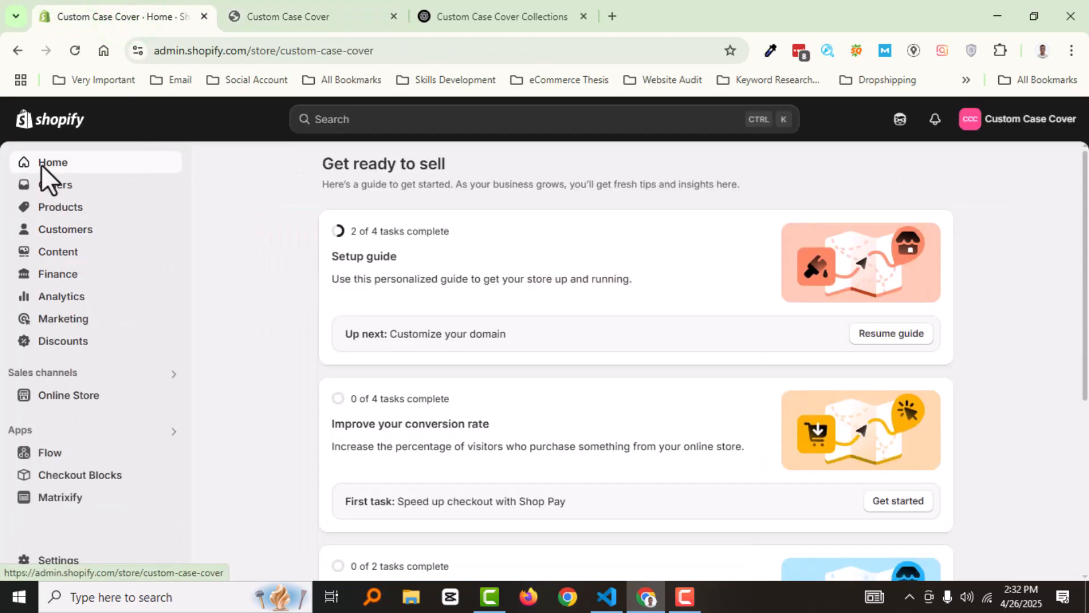
click(85, 252)
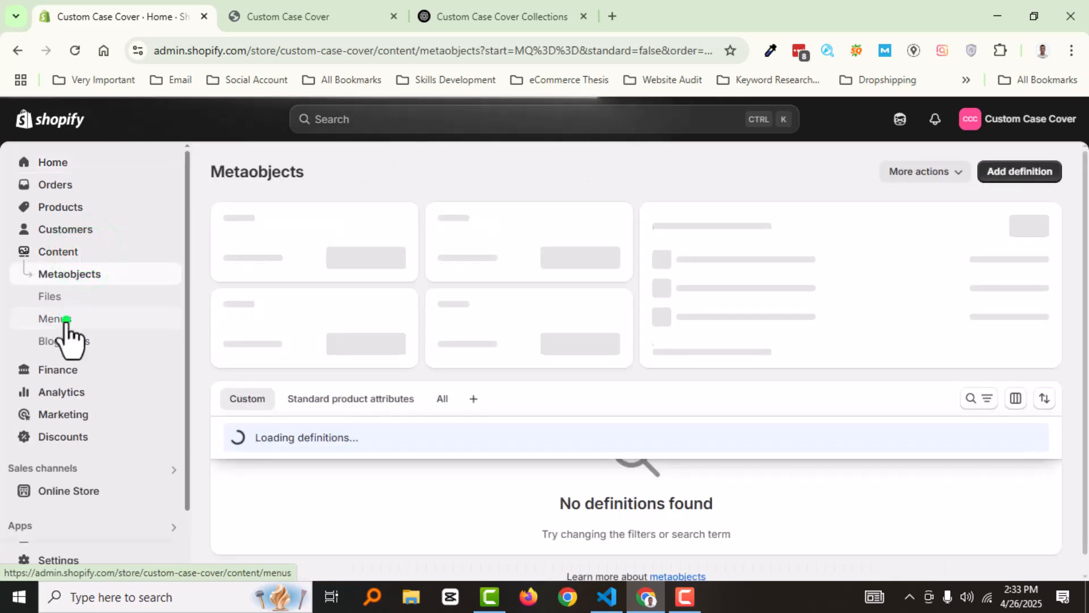
click(65, 321)
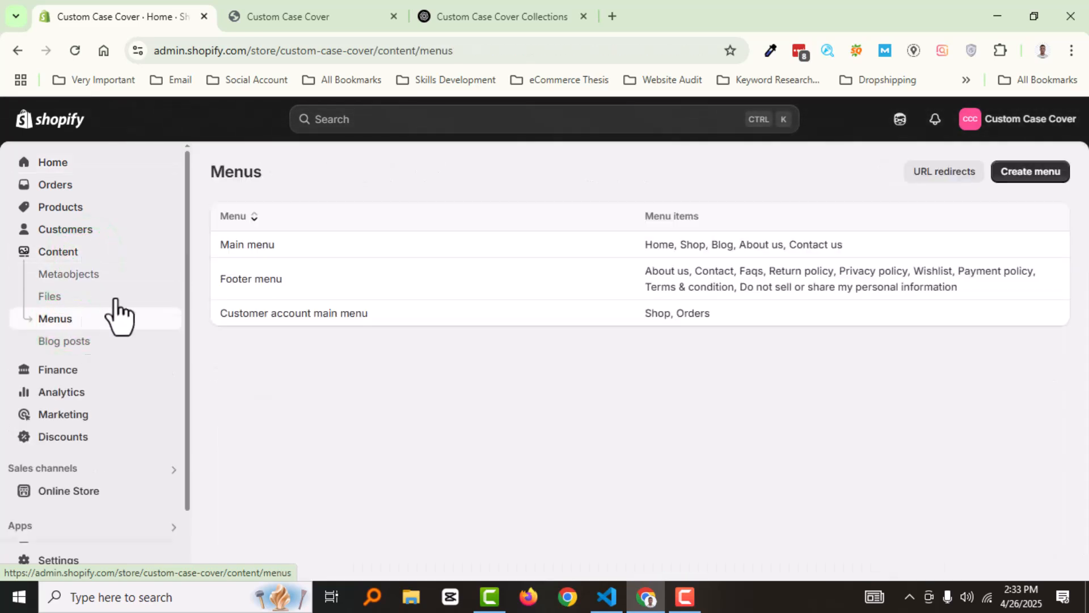
click(253, 243)
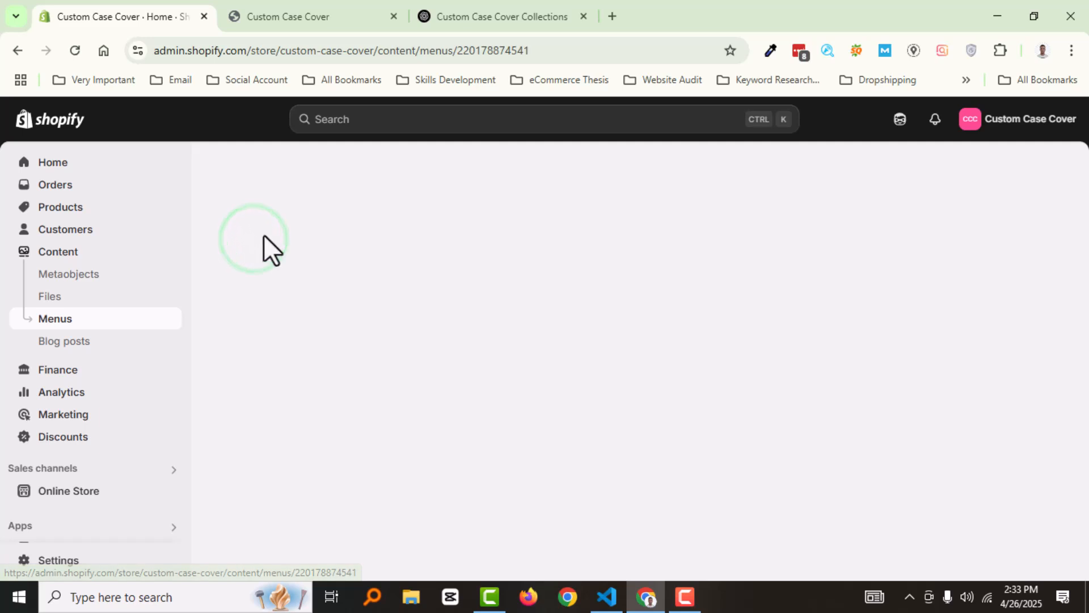
scroll(545, 363, down, 1)
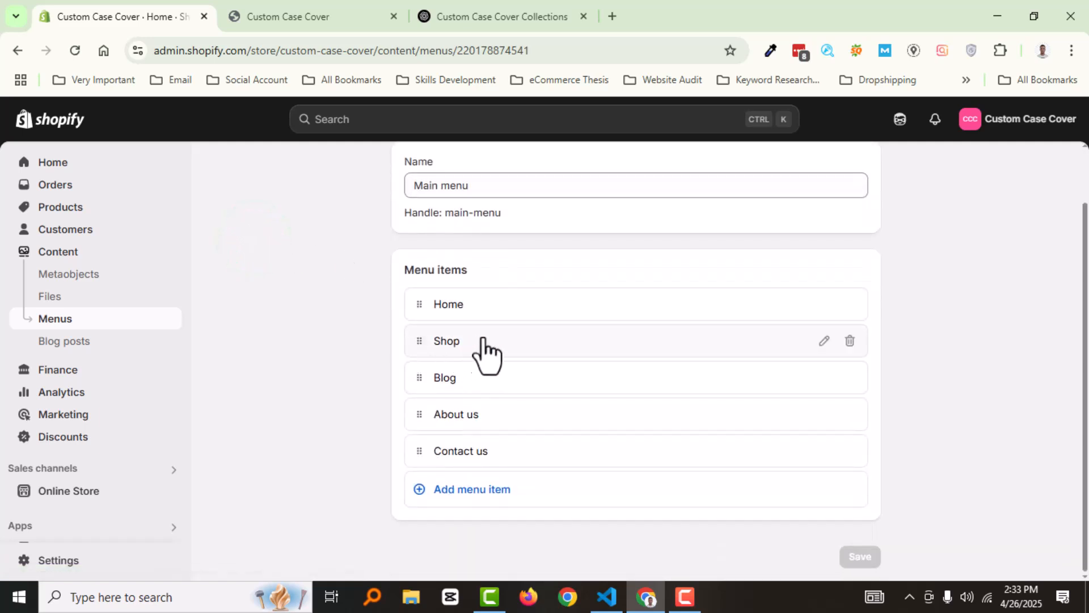
click(623, 340)
key(Escape)
Add a main menu item linked to the Personalized Phone Cases collection, using the collection name as its label
click(499, 500)
click(719, 518)
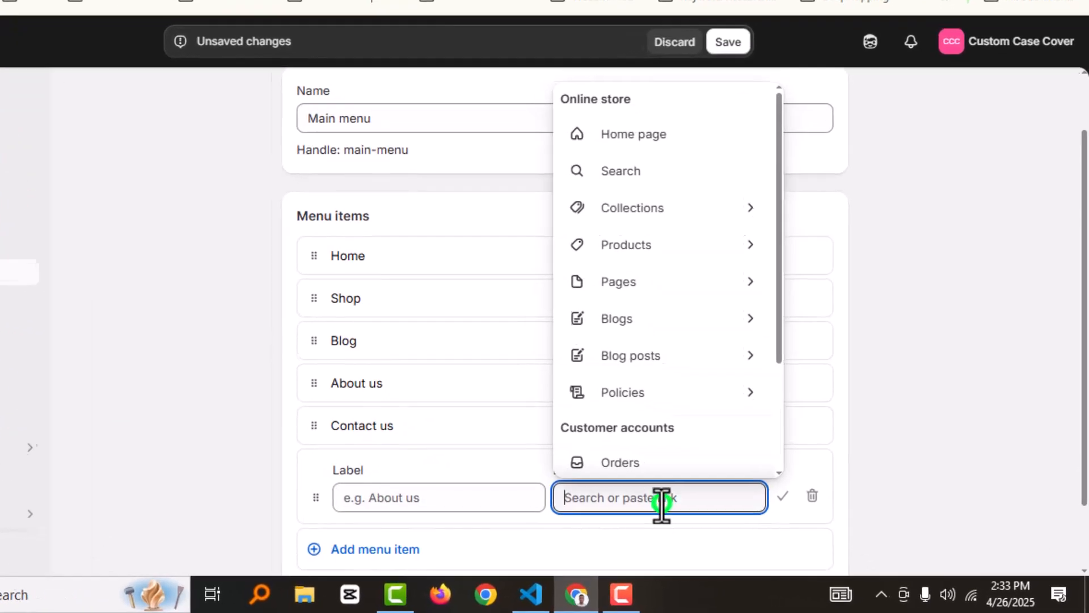
click(653, 214)
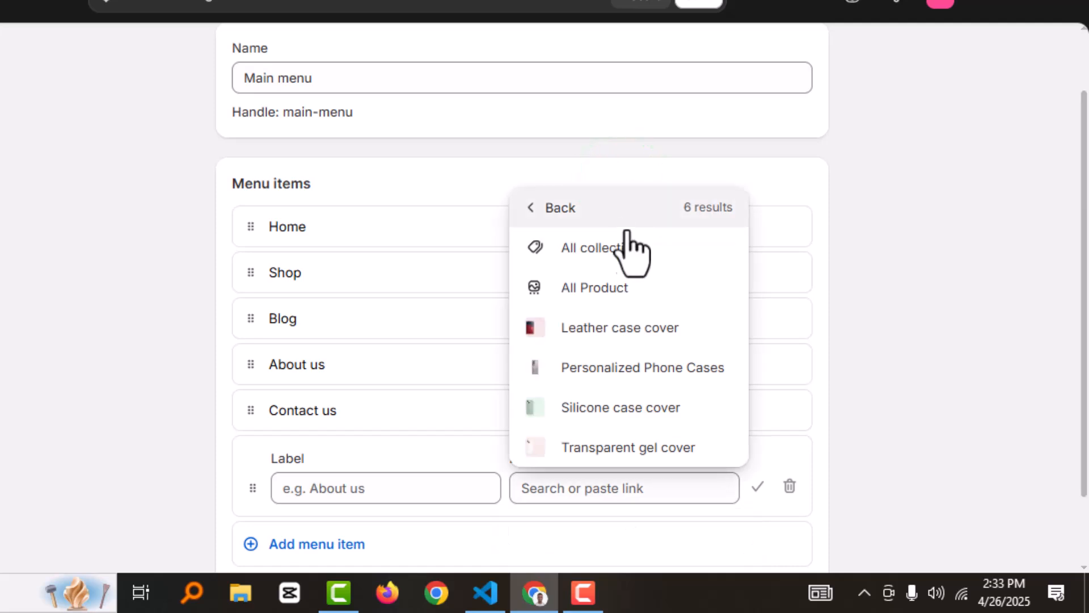
click(709, 376)
scroll(885, 434, down, 2)
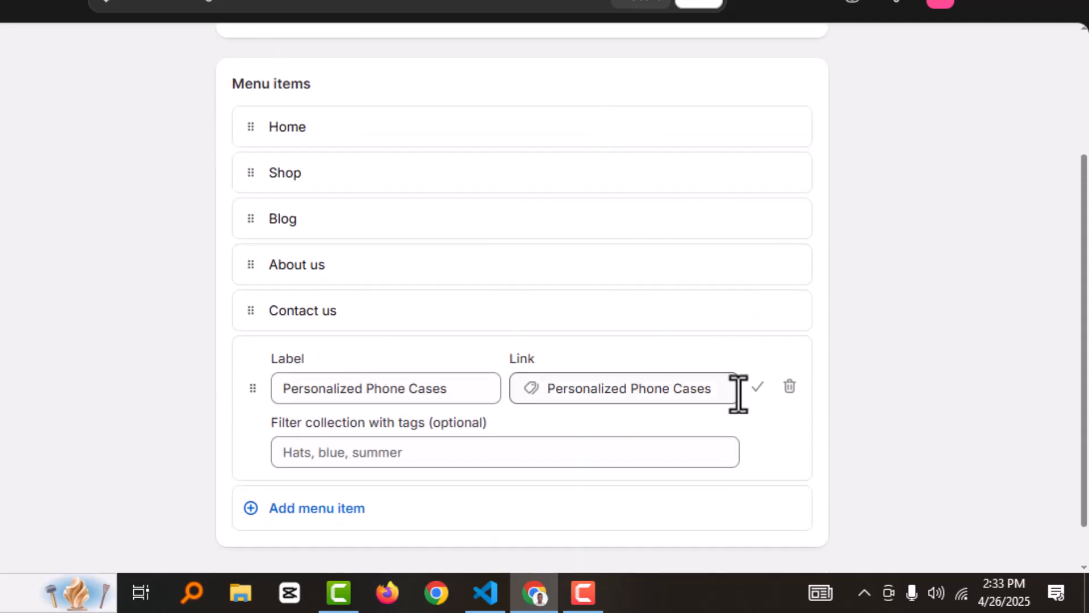
click(757, 387)
Nest the Personalized Phone Cases item under Shop and save the main menu
drag(250, 411, 328, 301)
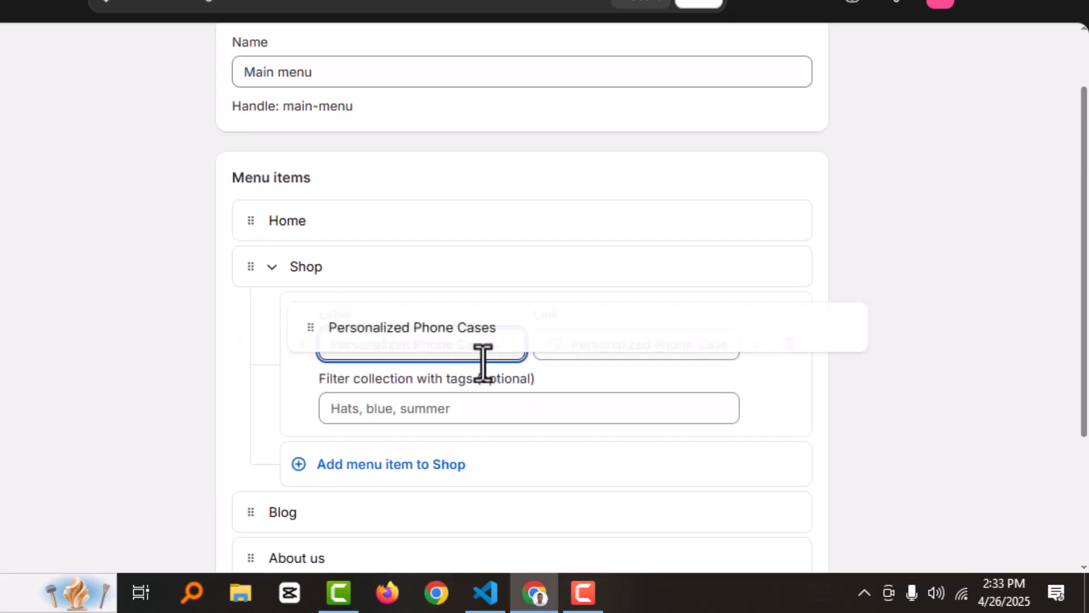
click(758, 343)
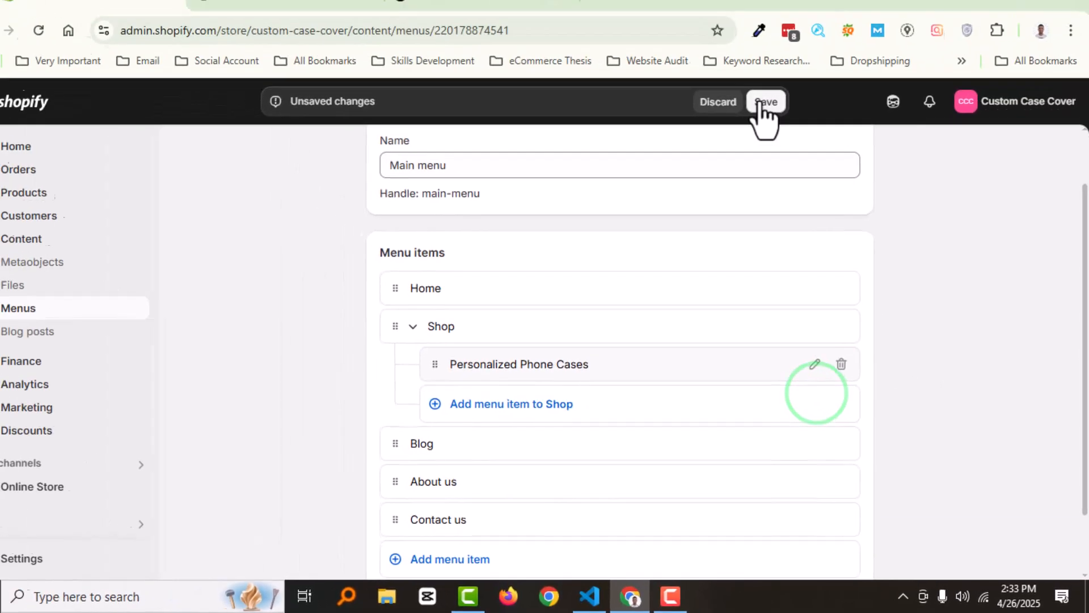
click(760, 102)
Reload the storefront home page and open the Personalized Phone Cases collection from the Shop submenu
click(311, 13)
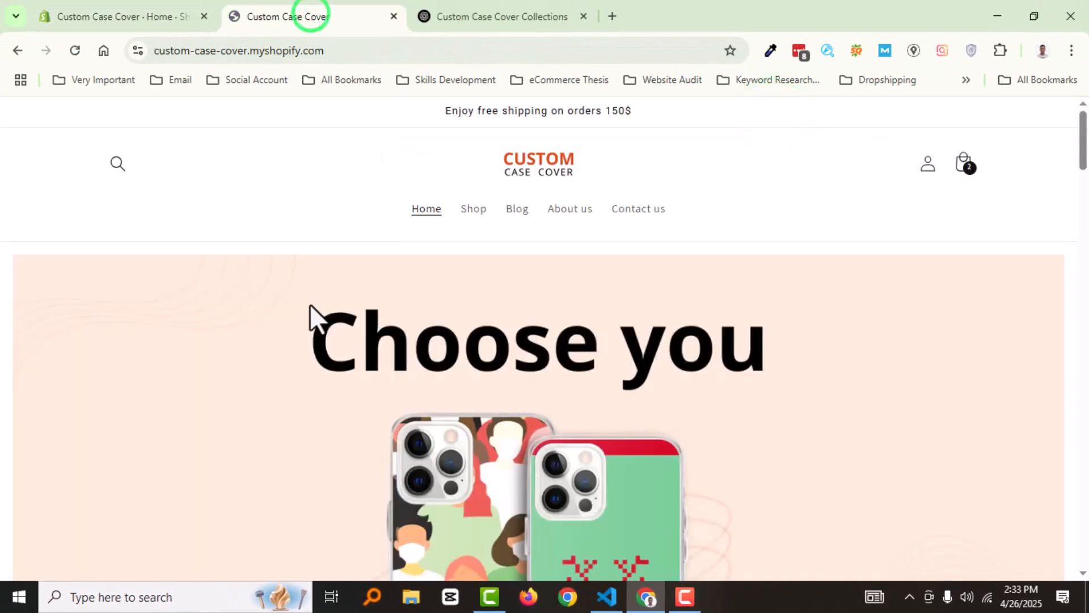
right_click(310, 232)
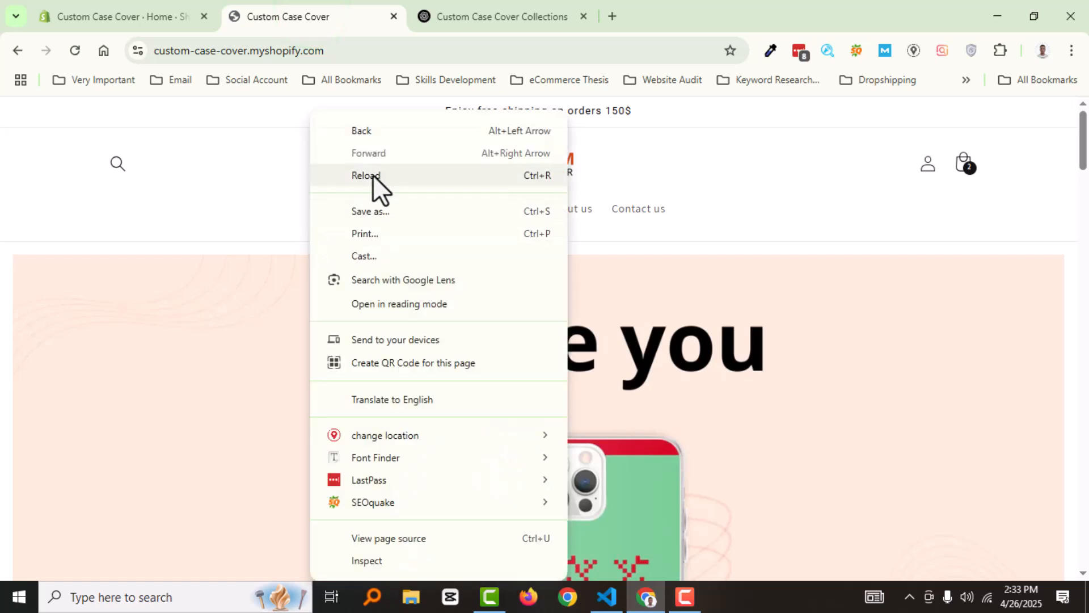
click(373, 174)
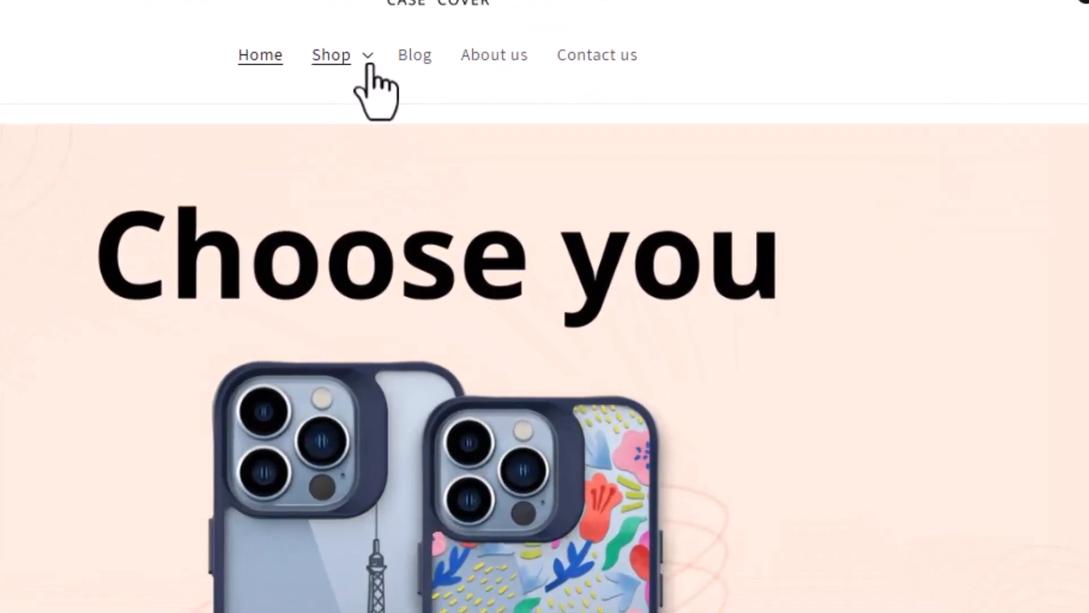
click(369, 59)
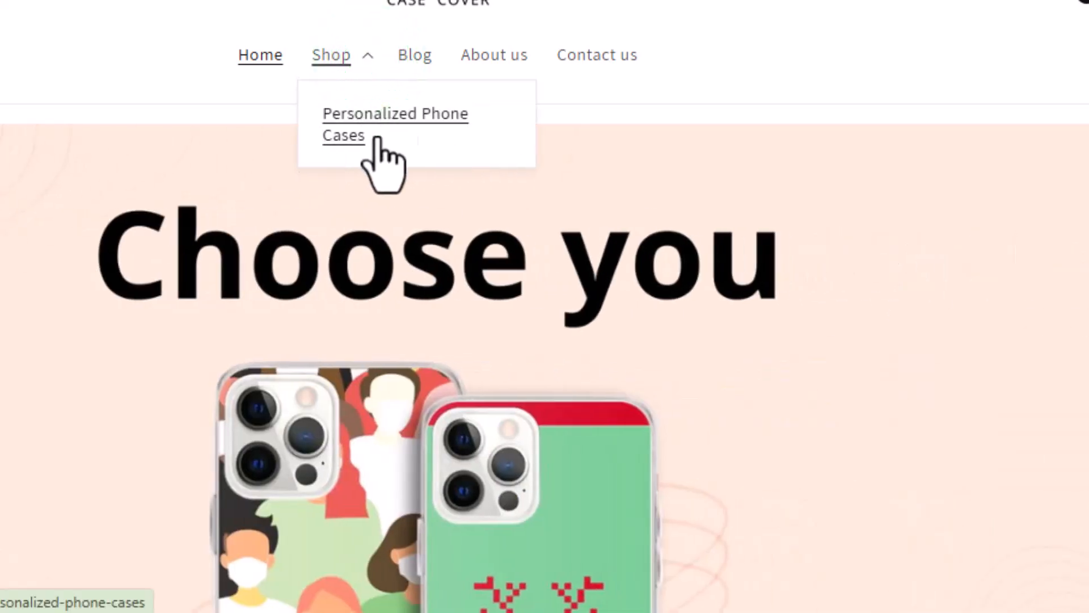
click(418, 116)
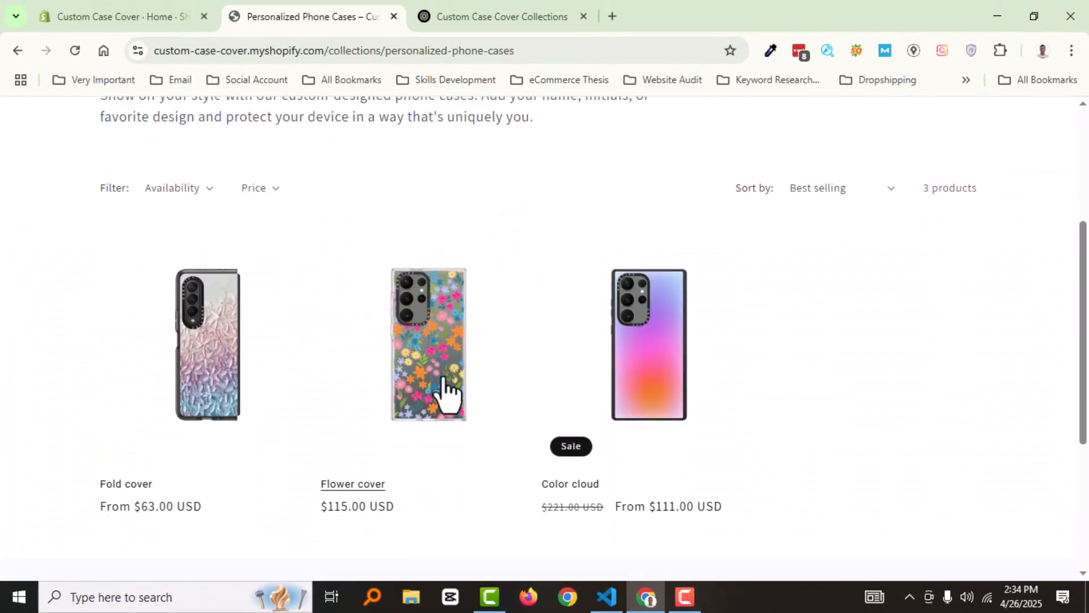
Review the collection page's description, products and Shop submenu on the storefront, and return to the home page
scroll(275, 299, up, 3)
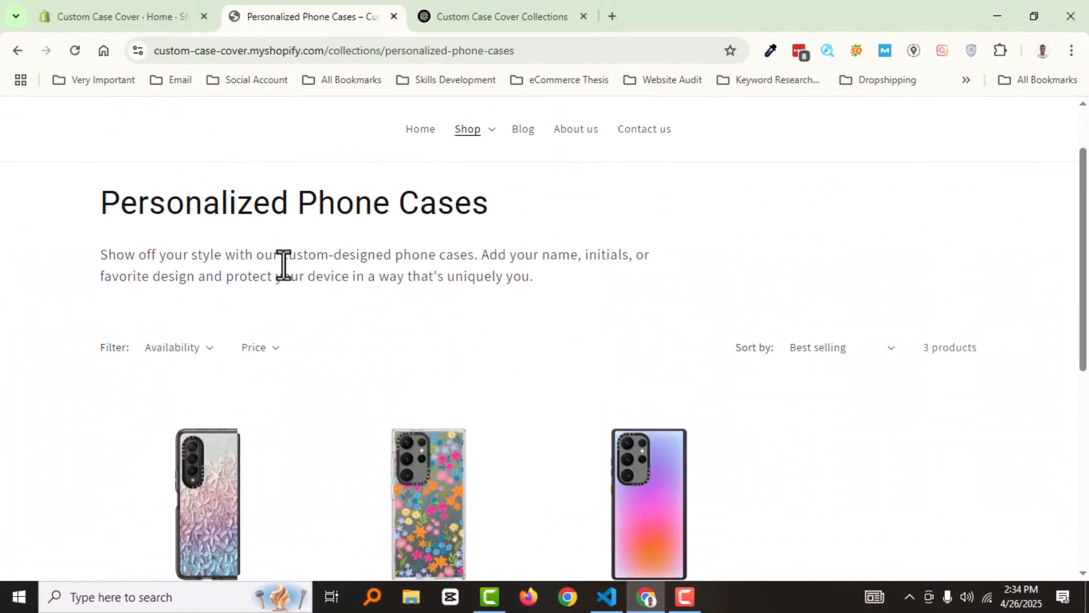
scroll(594, 365, down, 5)
scroll(615, 264, up, 7)
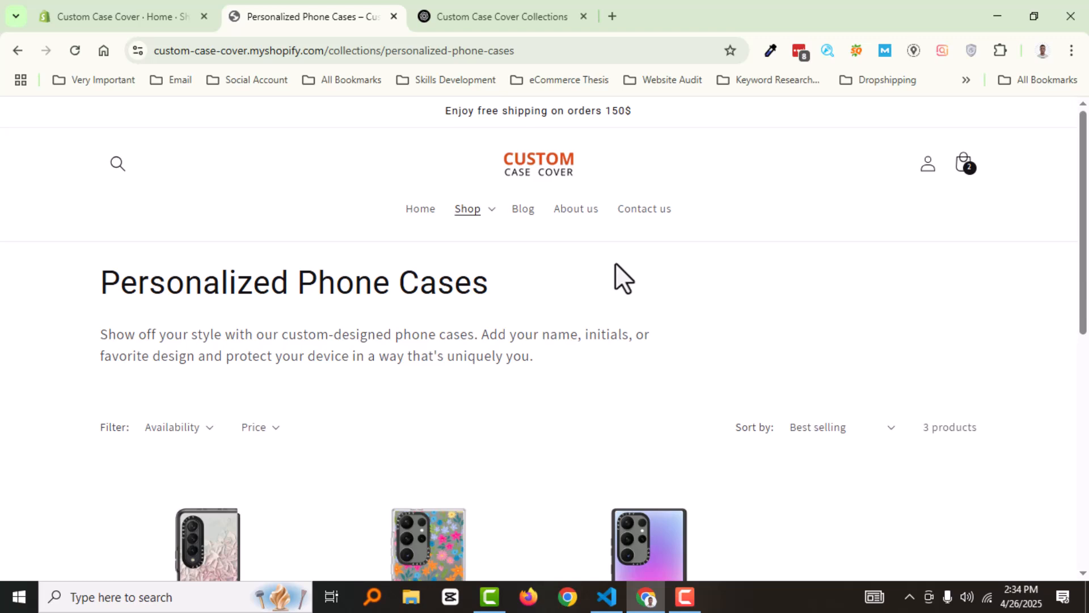
click(490, 208)
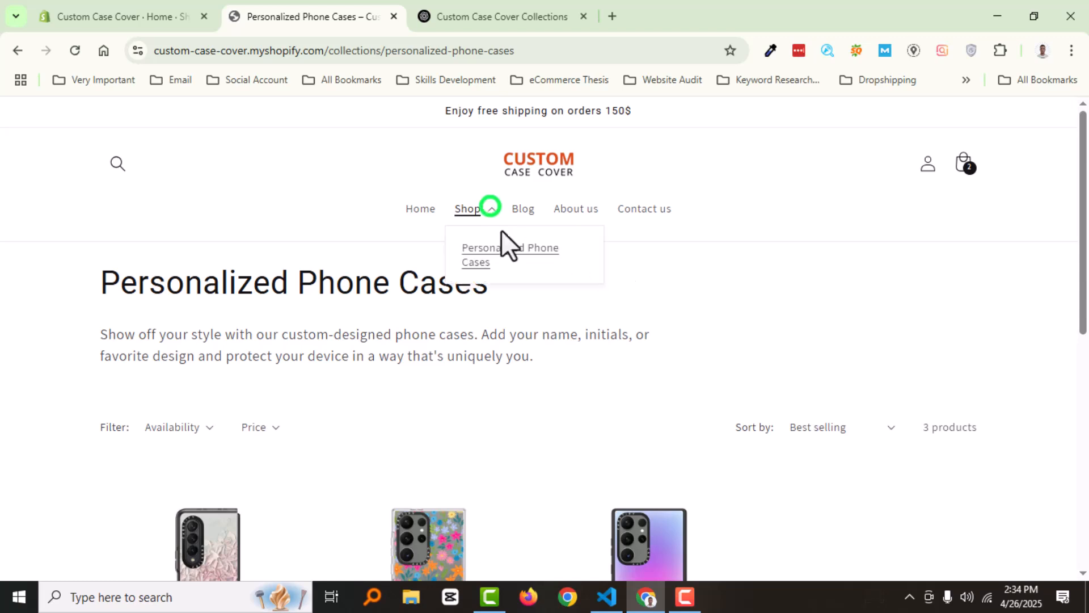
click(354, 211)
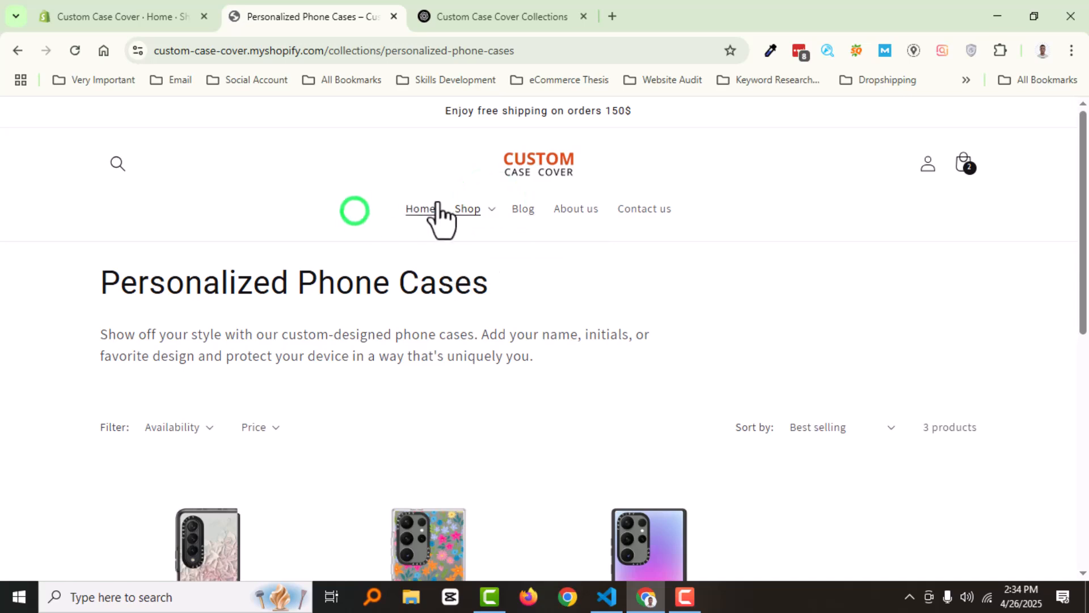
click(513, 209)
click(429, 213)
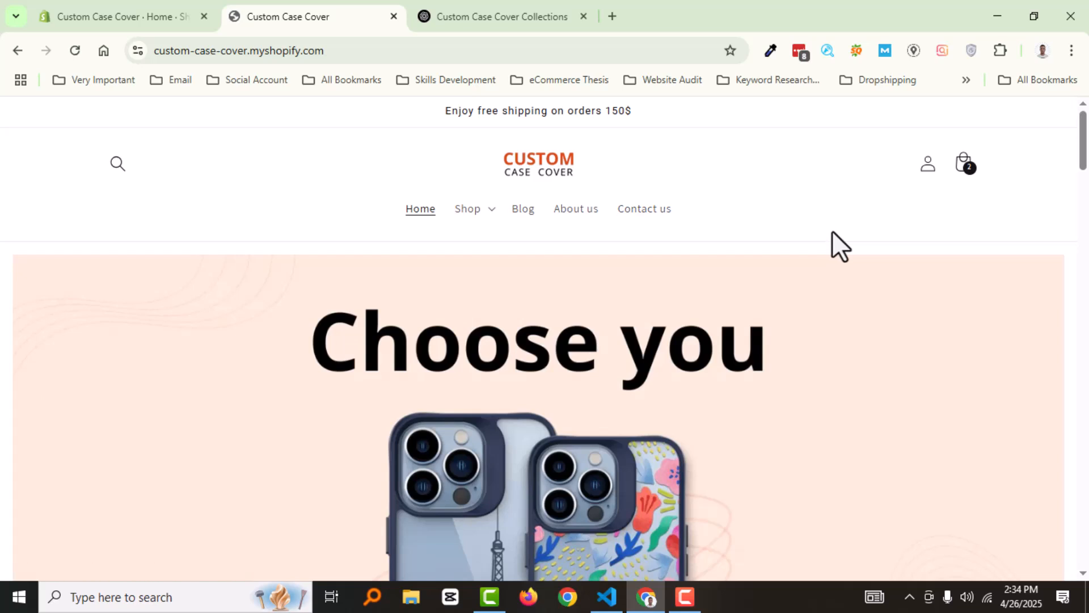